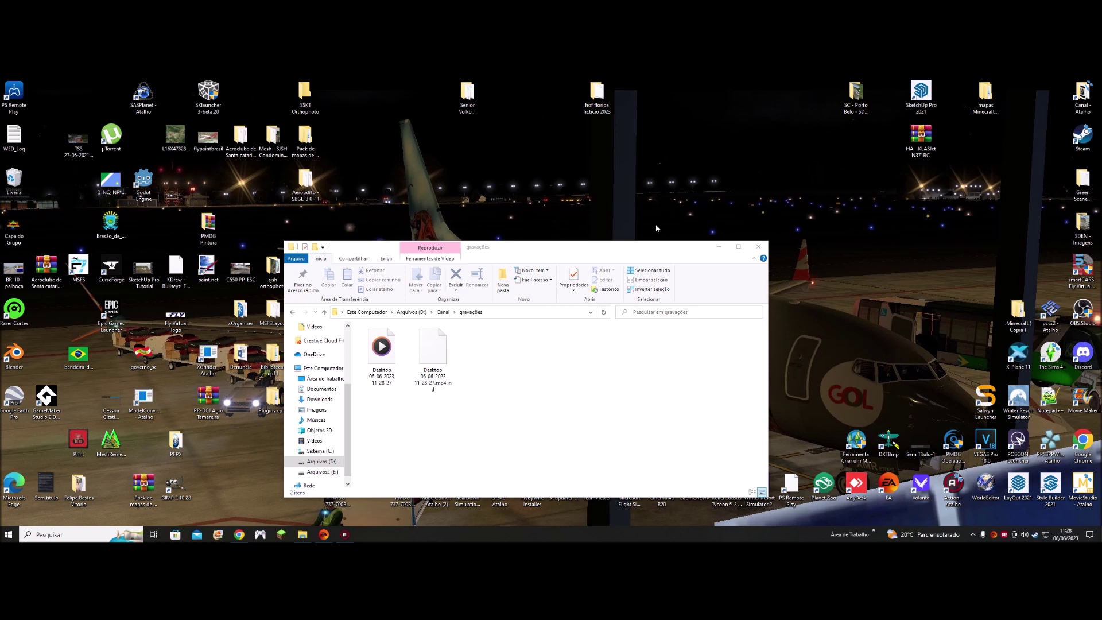
# - Minimize the File Explorer window showing the recordings folder
pyautogui.click(717, 247)
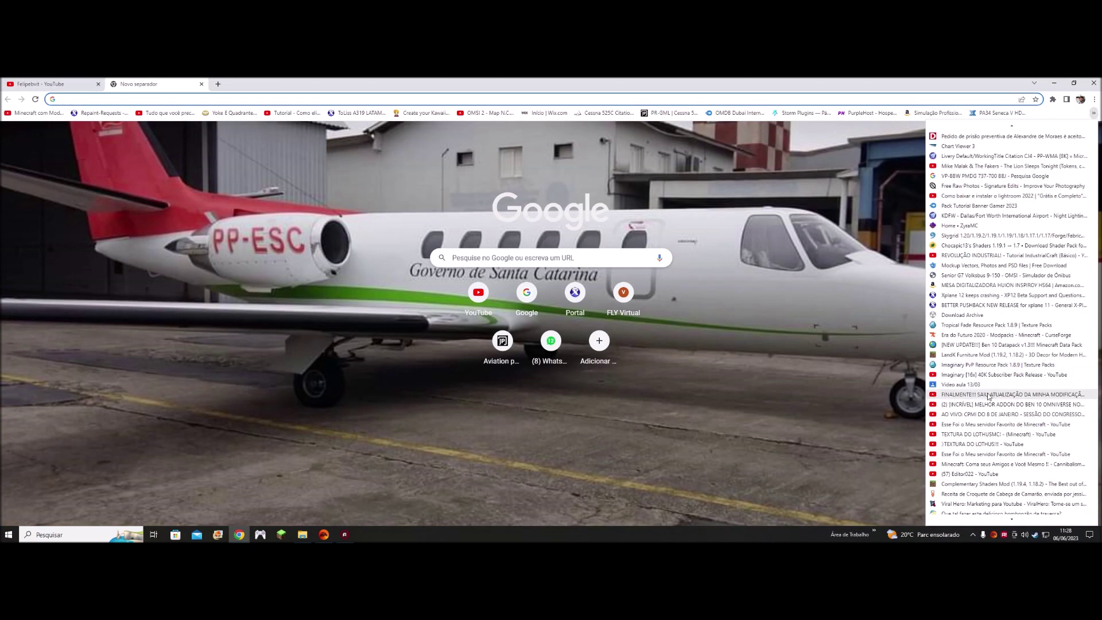
# - Open Freepik from the bookmarks and go to its free PSD templates section
pyautogui.scroll(-5, 1010, 402)
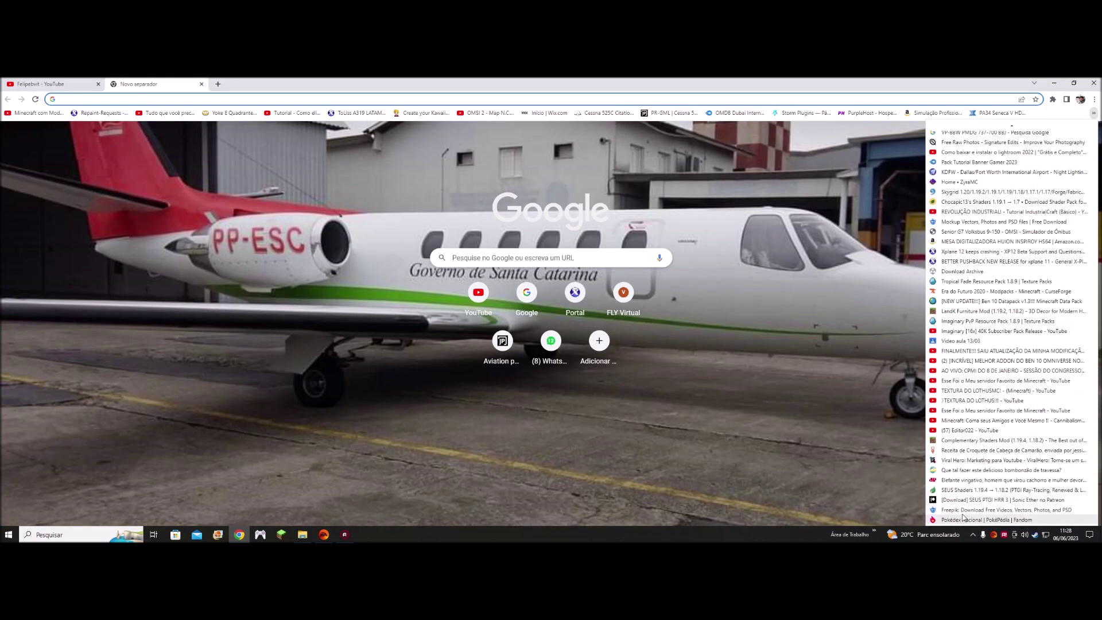
pyautogui.click(968, 510)
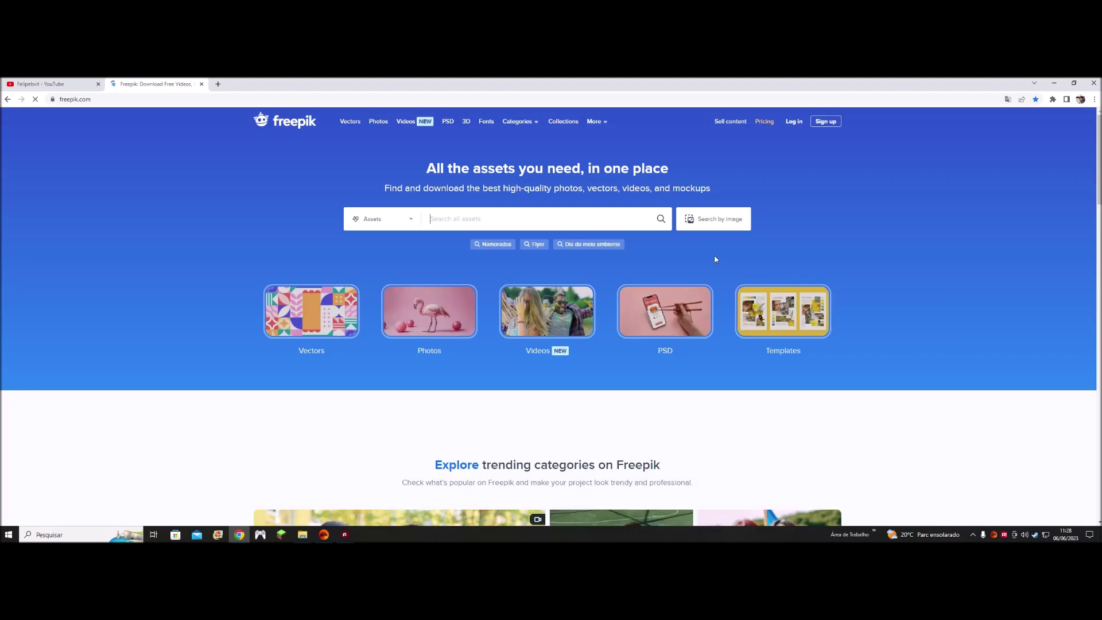
pyautogui.scroll(-7, 326, 304)
pyautogui.scroll(-1, 219, 312)
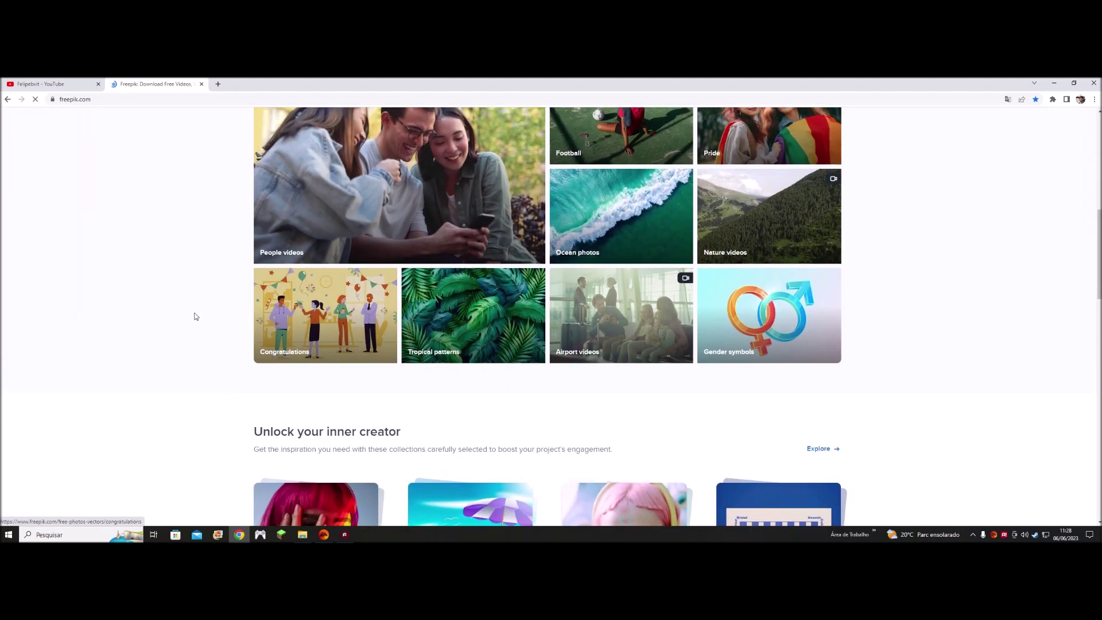
pyautogui.scroll(-1, 164, 319)
pyautogui.scroll(-6, 167, 320)
pyautogui.scroll(15, 167, 321)
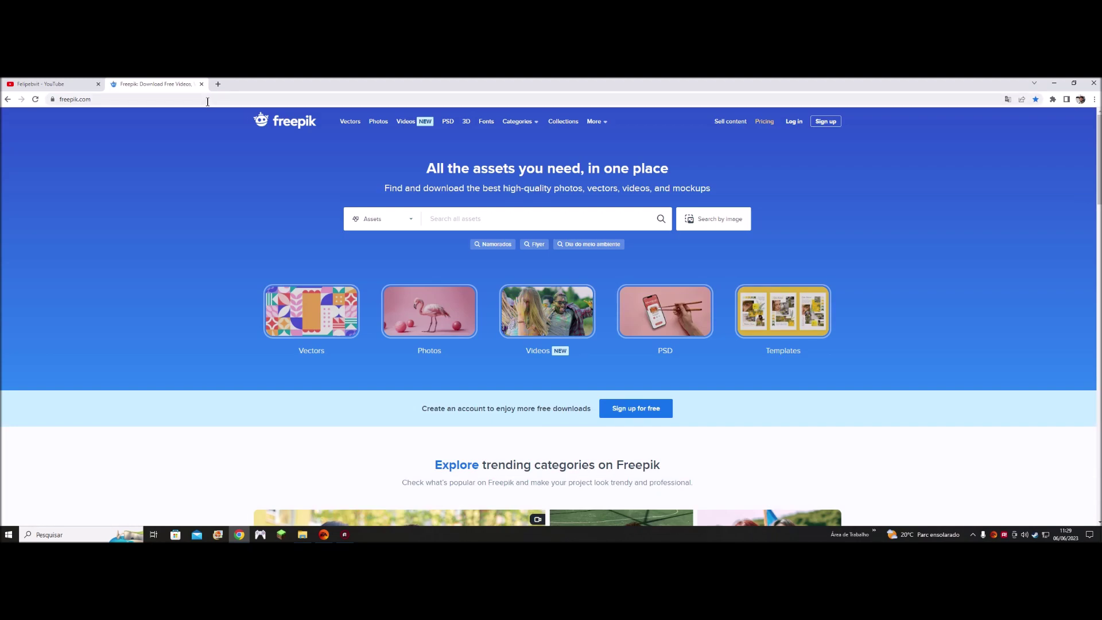
pyautogui.click(448, 122)
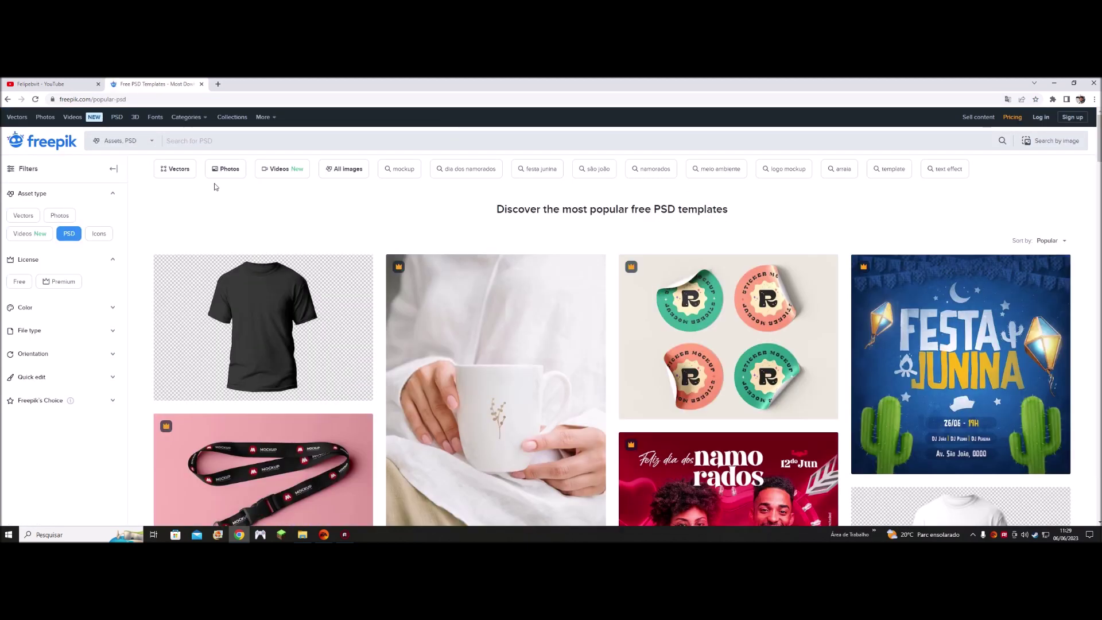
# - Translate Freepik into Portuguese, switch to Fotos and filter results to PSD
pyautogui.click(1009, 100)
pyautogui.click(960, 117)
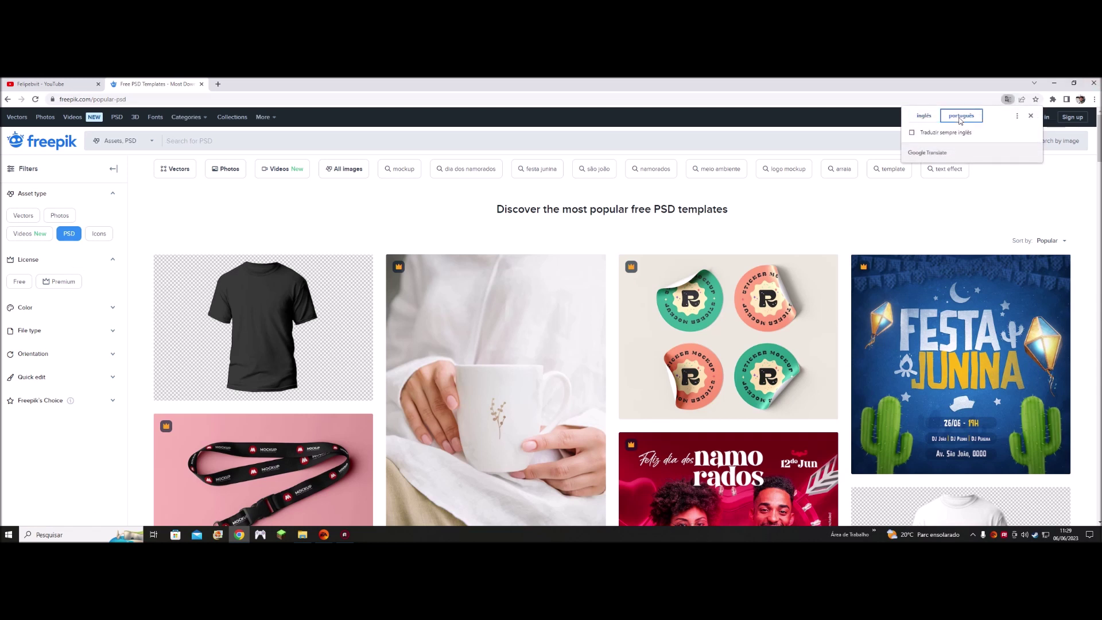
pyautogui.click(235, 178)
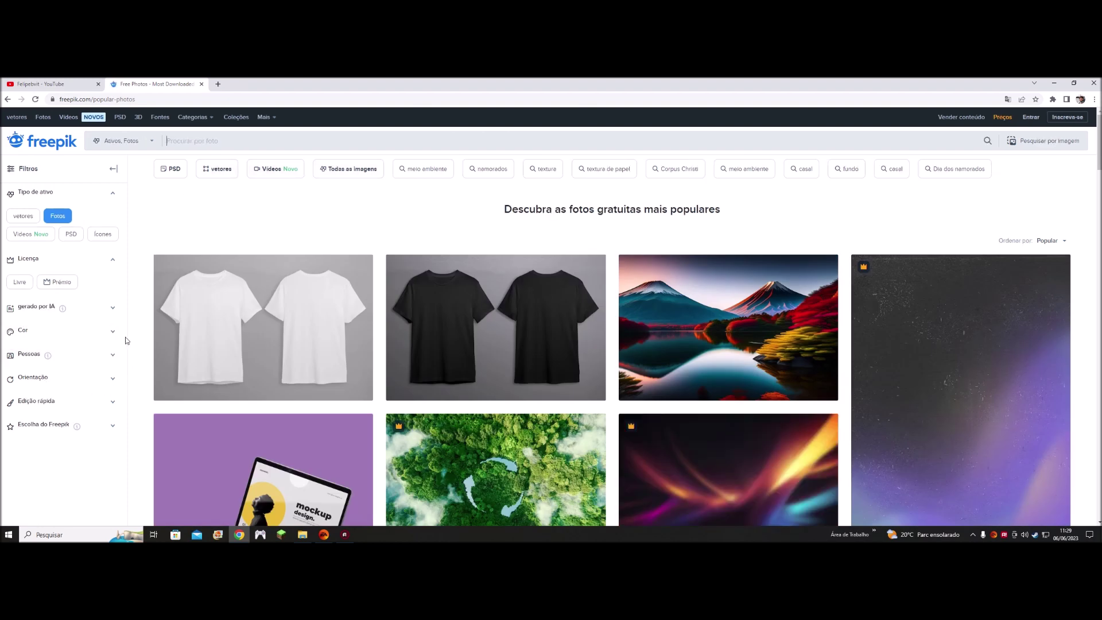
pyautogui.click(69, 236)
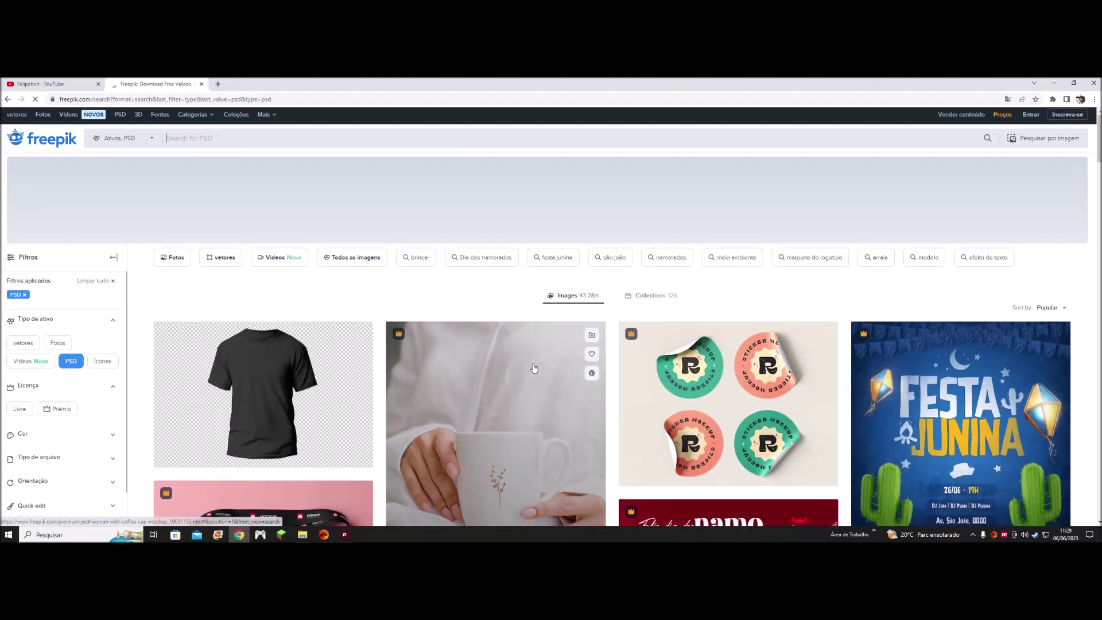
# - Search Freepik for Camisas and close the Adobe Stock ad window
pyautogui.scroll(-3, 133, 299)
pyautogui.scroll(5, 133, 298)
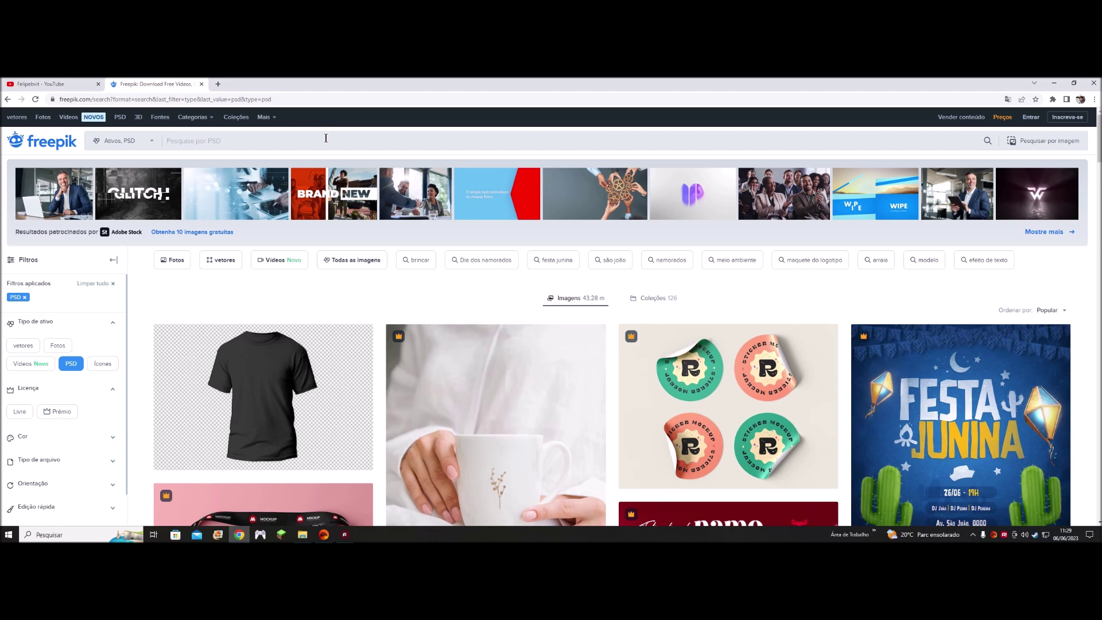
pyautogui.write('Ca')
pyautogui.write('s')
pyautogui.press('Return')
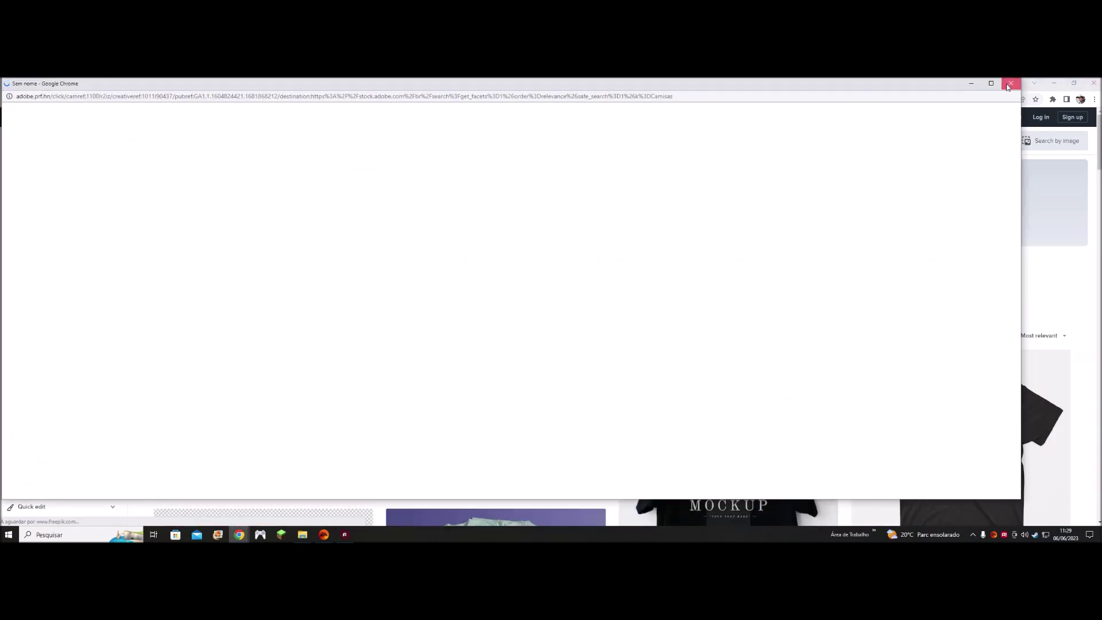
pyautogui.click(1009, 84)
# - Limit the Camisas results to PSD files and open the white T-shirt mockup
pyautogui.scroll(-2, 517, 344)
pyautogui.scroll(-2, 541, 318)
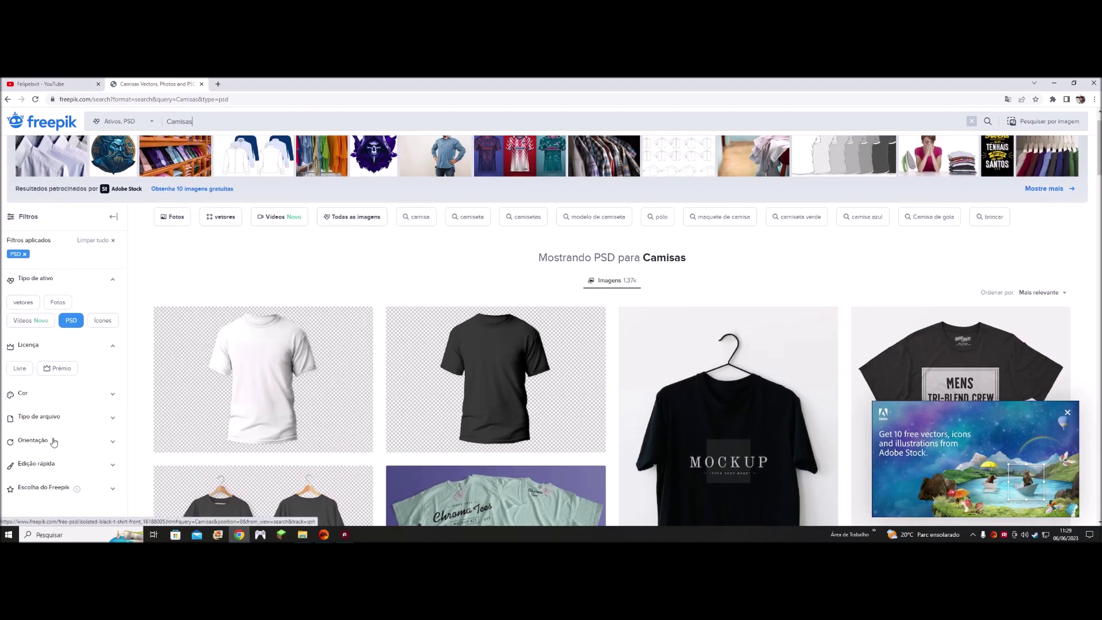
pyautogui.moveTo(262, 378)
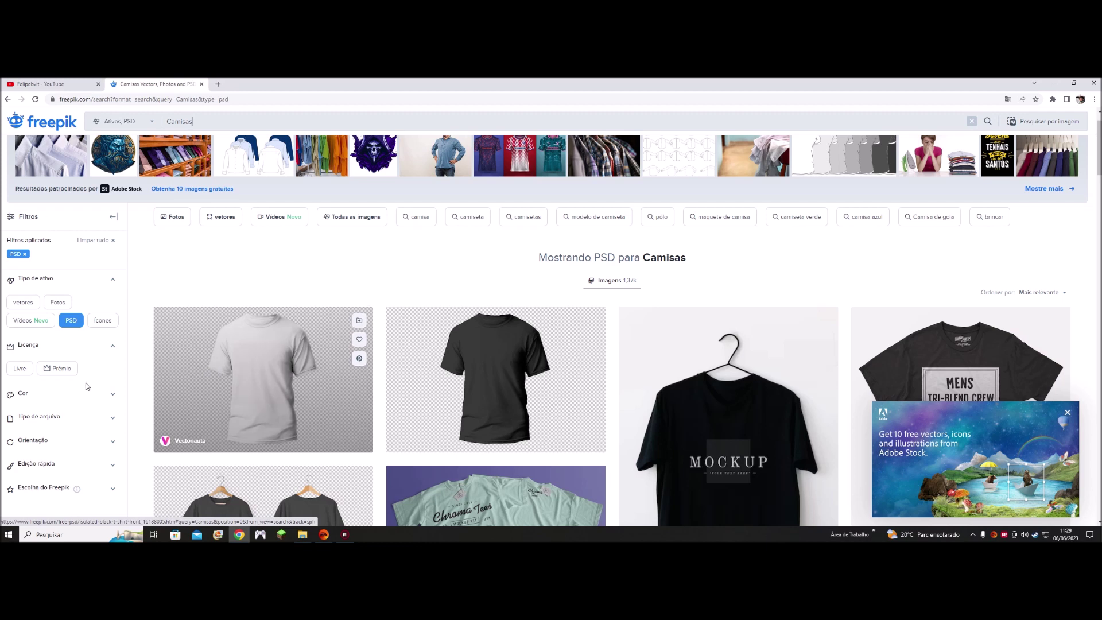
pyautogui.click(93, 419)
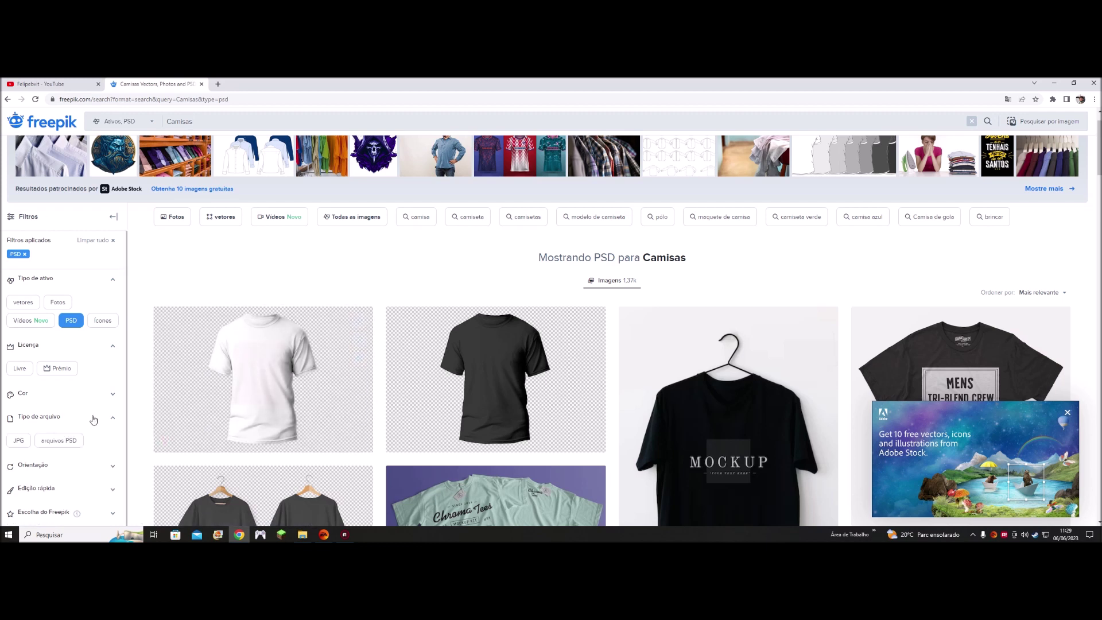
pyautogui.click(51, 441)
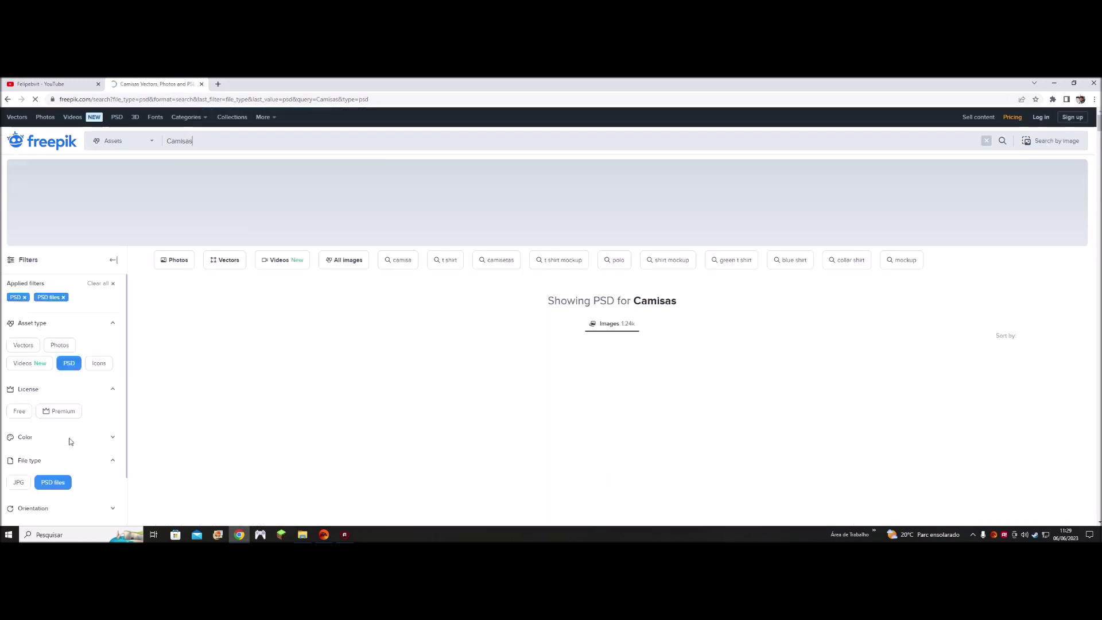
pyautogui.scroll(-2, 427, 340)
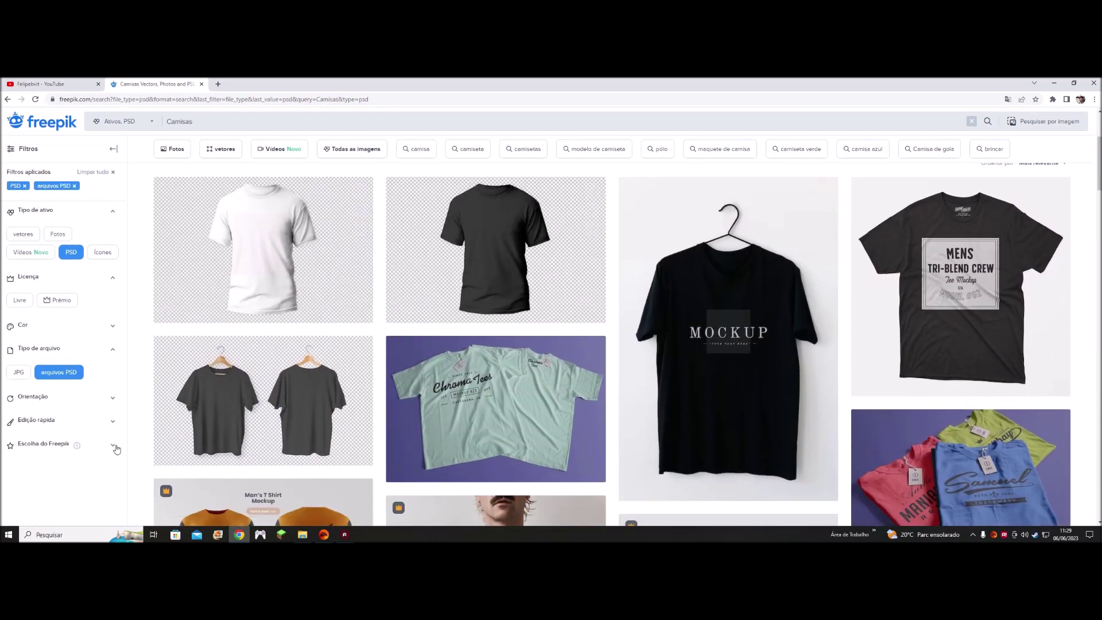
pyautogui.scroll(1, 230, 402)
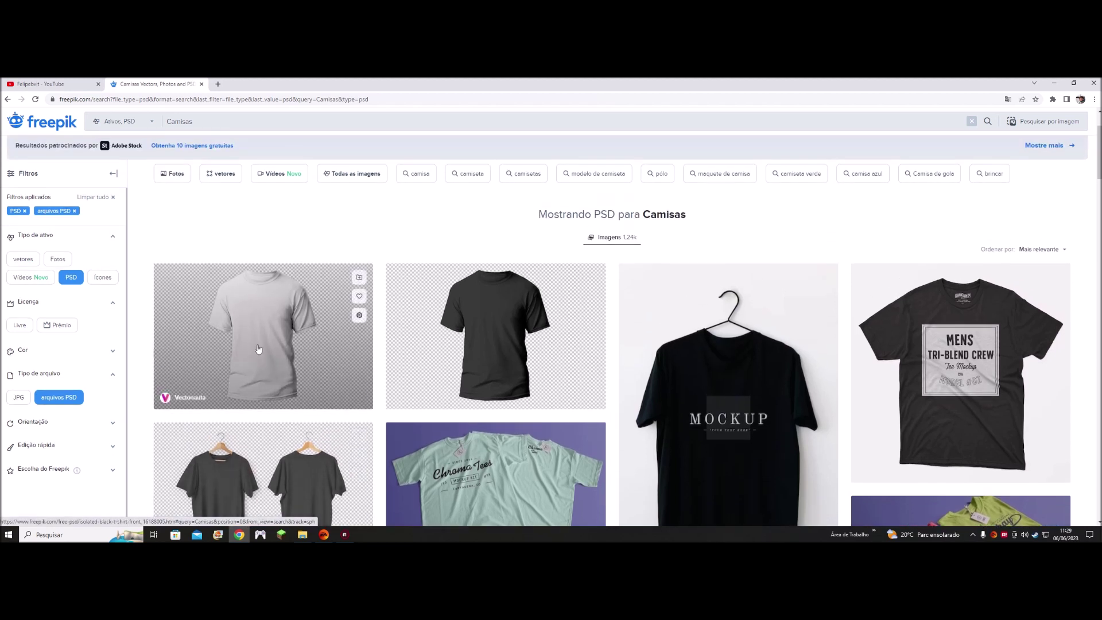
pyautogui.click(228, 368)
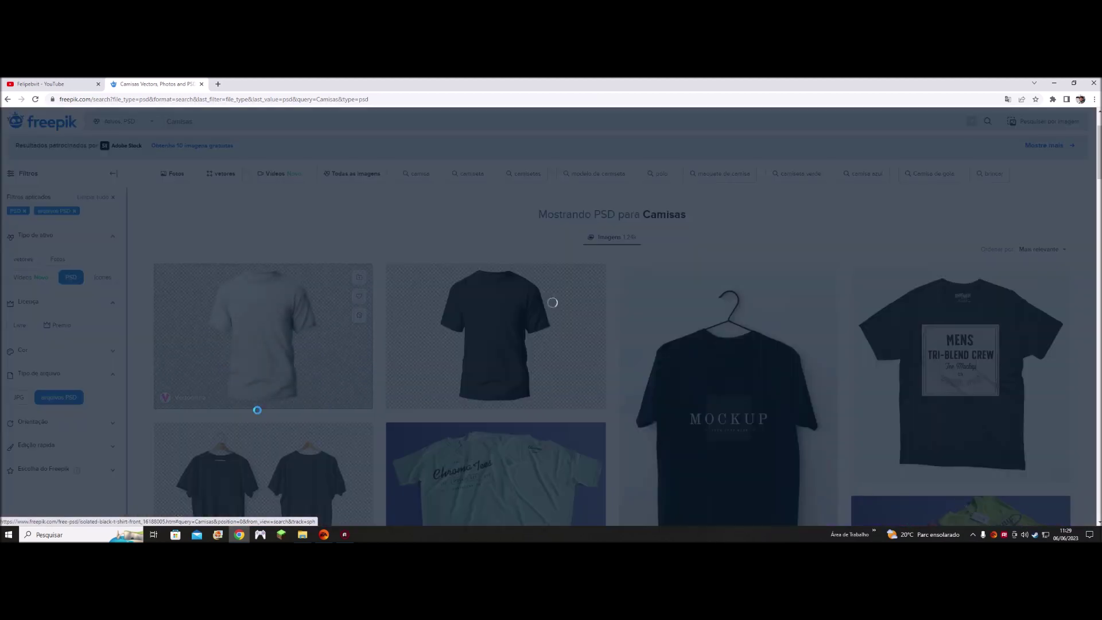
# - Bookmark the white T-shirt mockup page and download it with Download grátis
pyautogui.click(1035, 98)
pyautogui.click(977, 180)
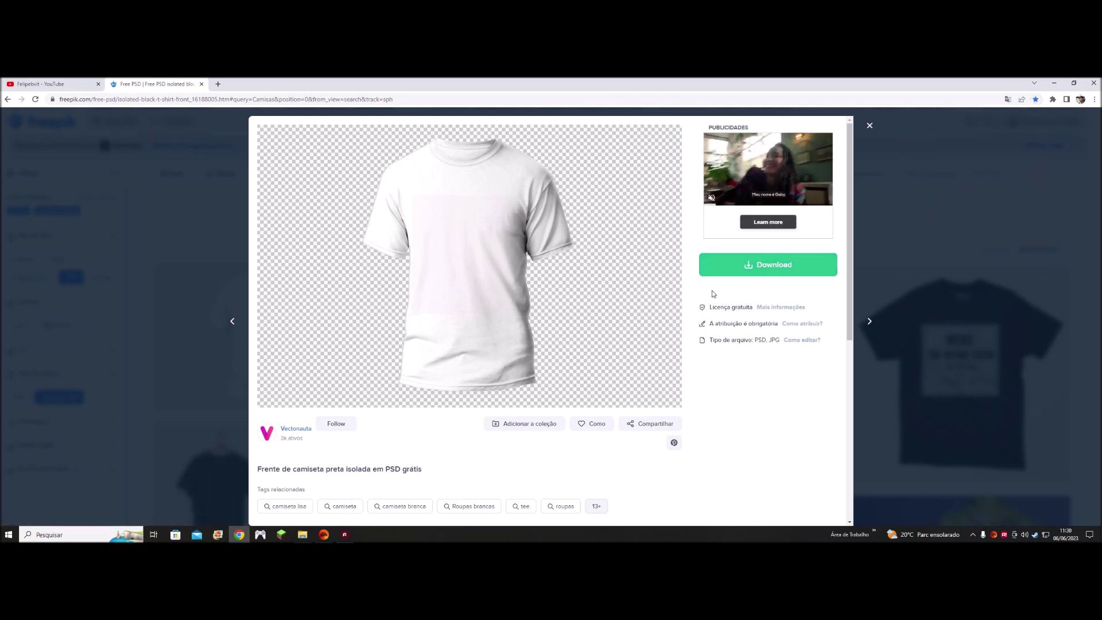
pyautogui.click(776, 274)
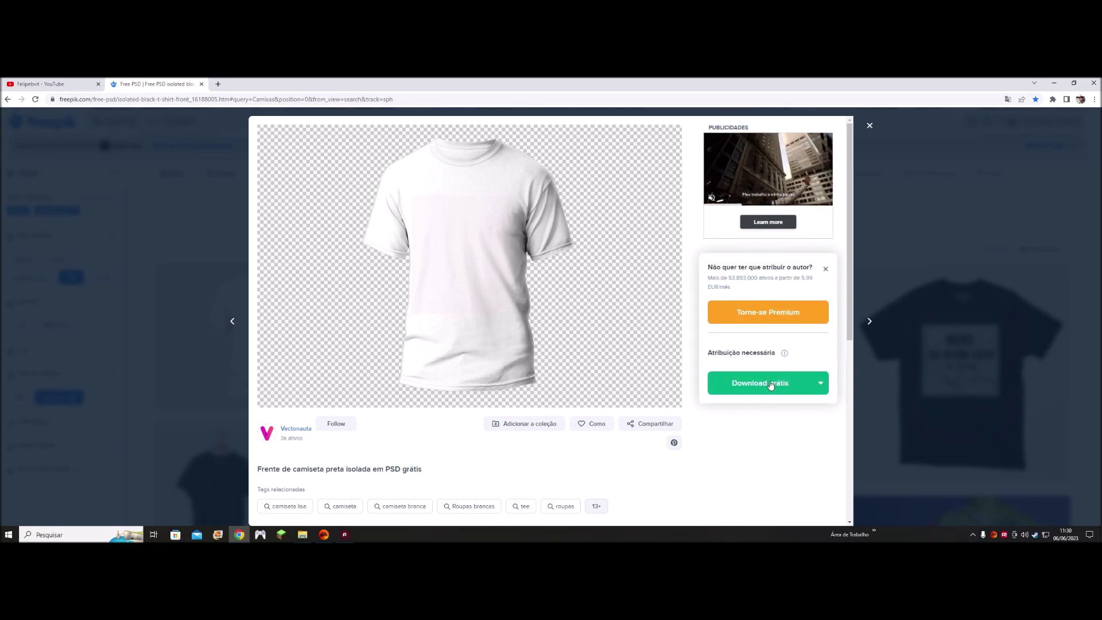
pyautogui.click(769, 384)
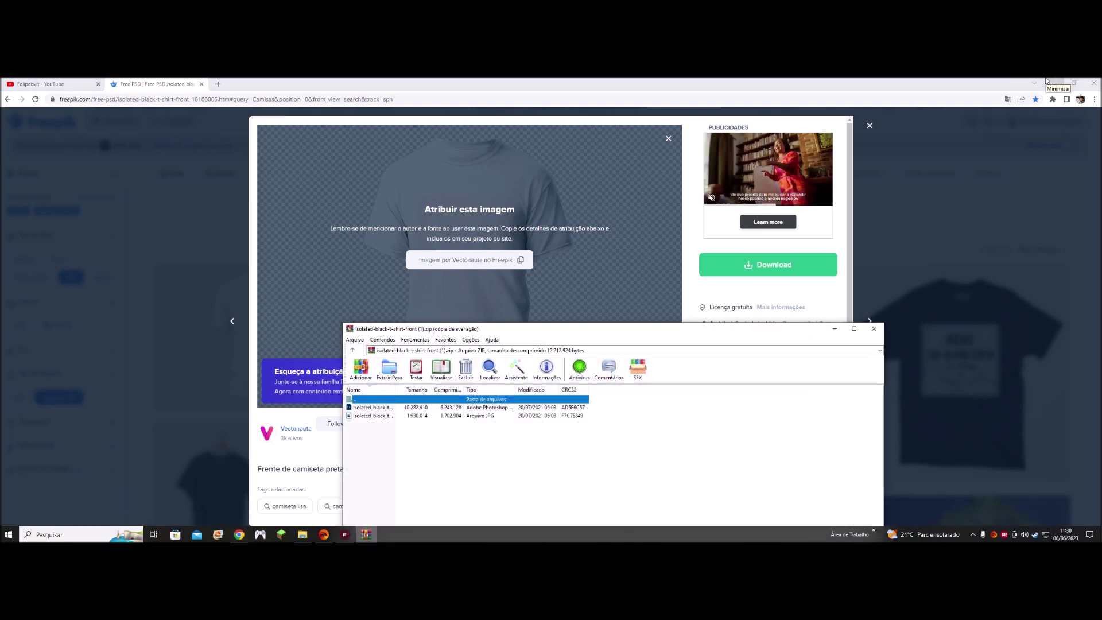
# - Open the downloaded zip in WinRAR, dismissing the rarlab tab and licence reminder
pyautogui.click(1053, 83)
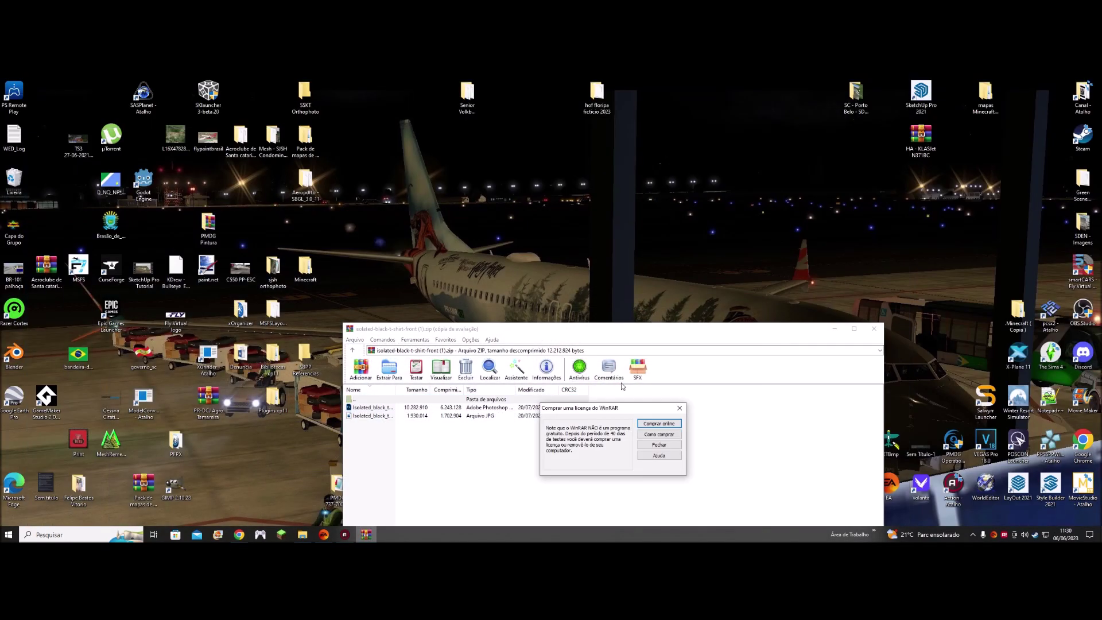
pyautogui.click(659, 423)
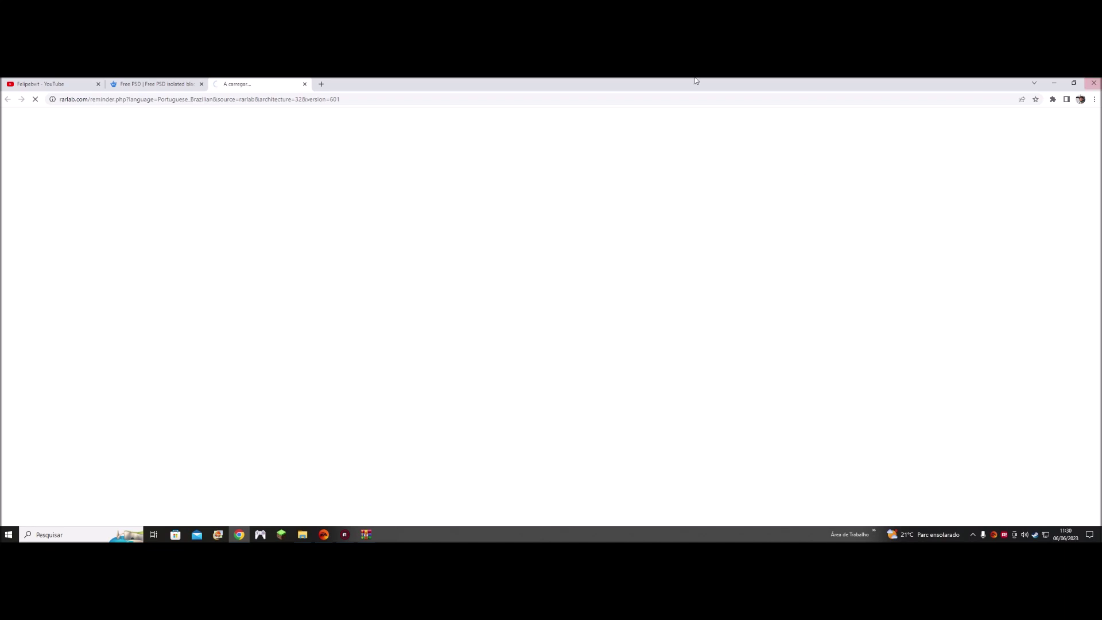
pyautogui.click(304, 84)
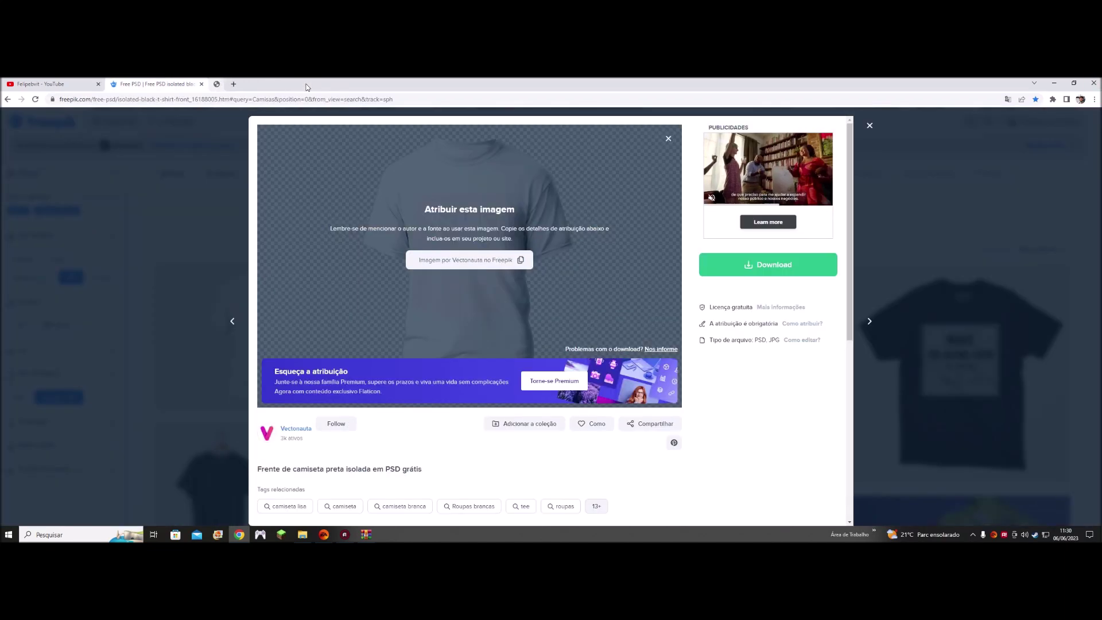
pyautogui.click(1053, 83)
pyautogui.click(680, 408)
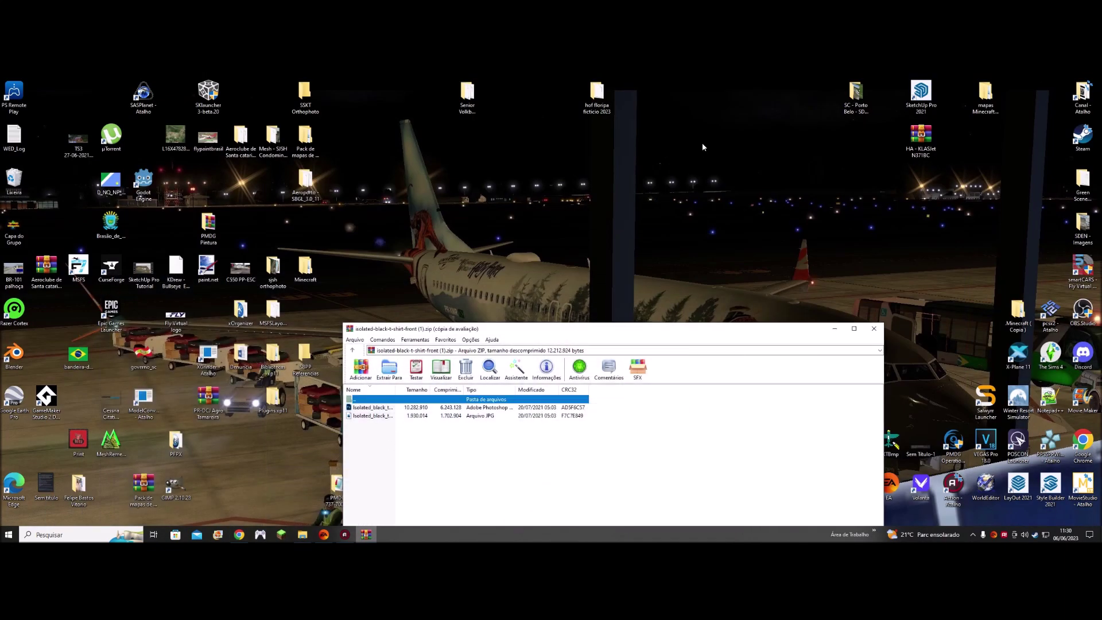
# - Create a desktop folder named Camisa tutorial and extract both mockup files into it
pyautogui.rightClick(699, 123)
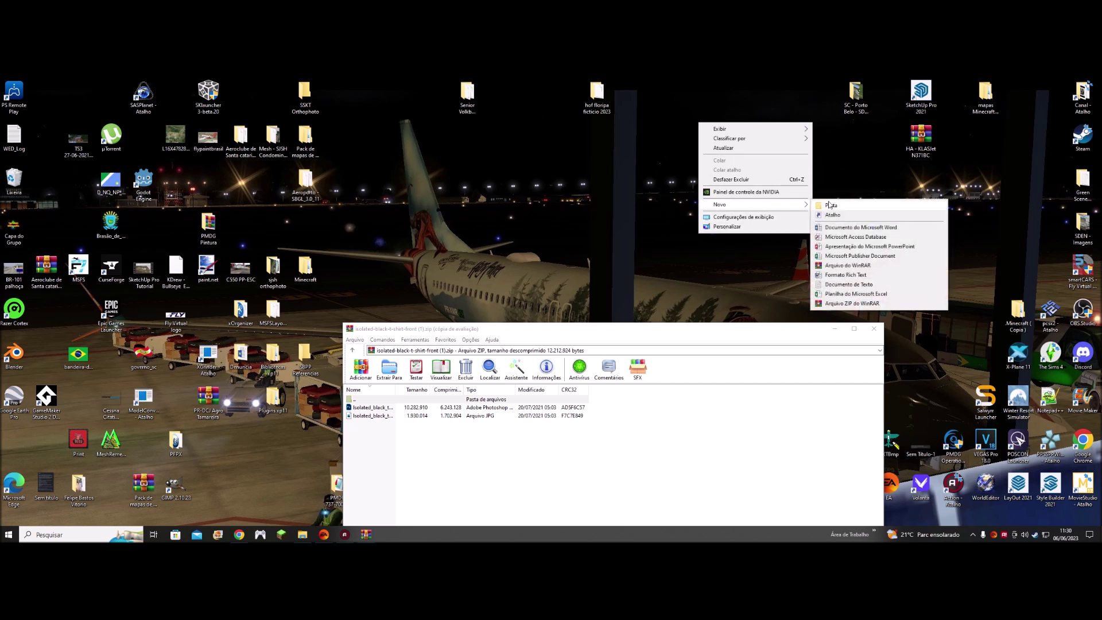
pyautogui.moveTo(740, 204)
pyautogui.click(833, 206)
pyautogui.write('Cami')
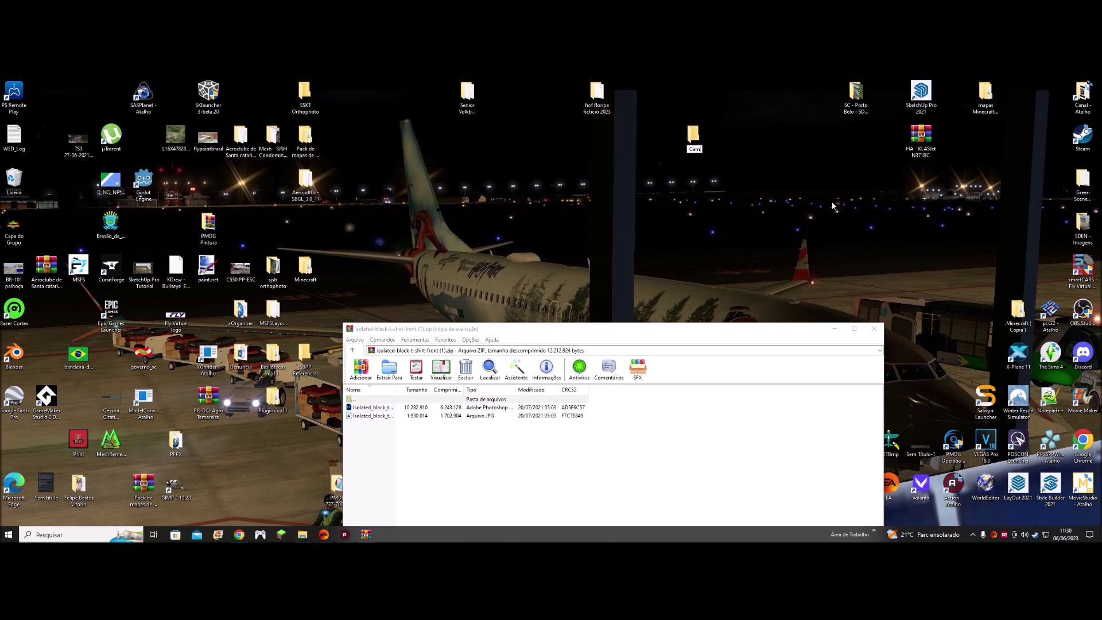
pyautogui.write('rial')
pyautogui.click(388, 425)
pyautogui.hotkey('ctrl', 'a')
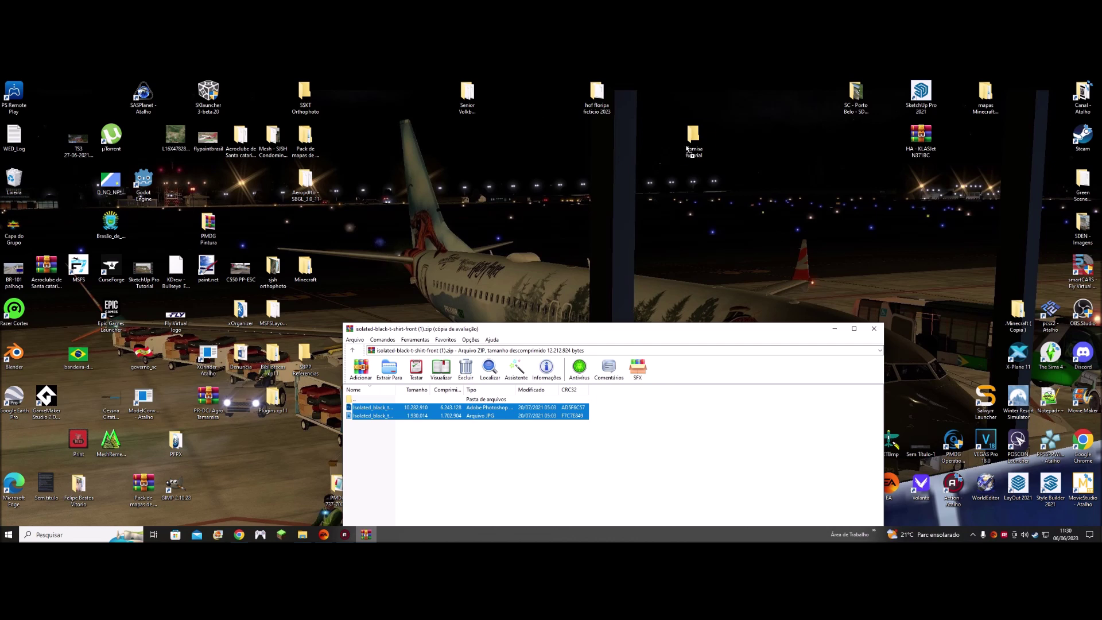
pyautogui.moveTo(687, 150); pyautogui.dragTo(689, 148)
# - Close WinRAR, move the Camisa tutorial folder higher and open it
pyautogui.click(873, 328)
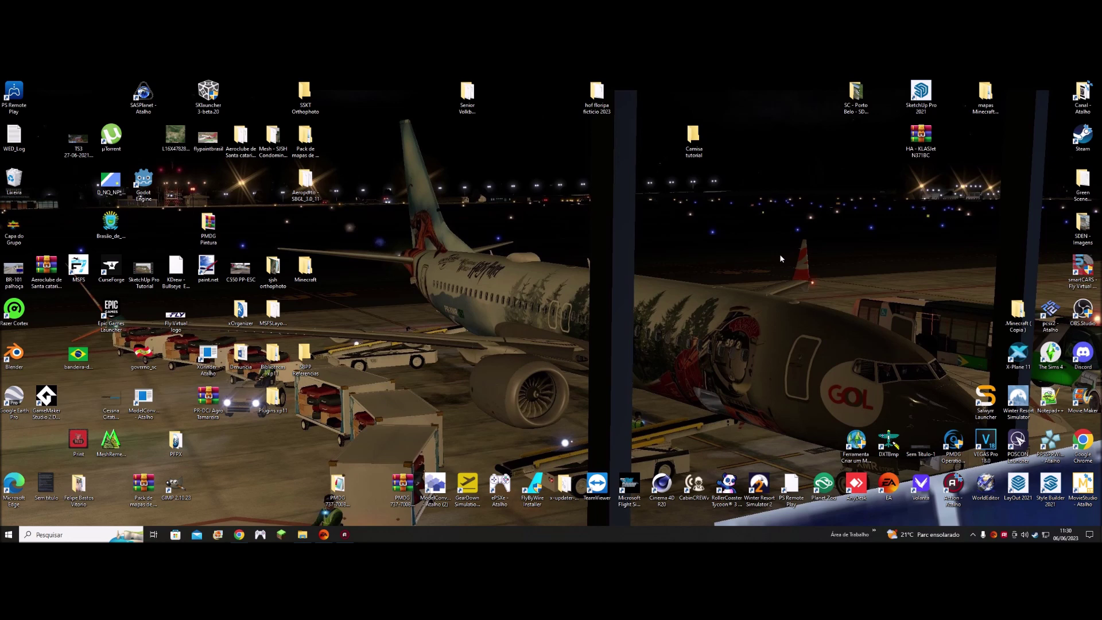
pyautogui.moveTo(693, 137); pyautogui.dragTo(725, 106)
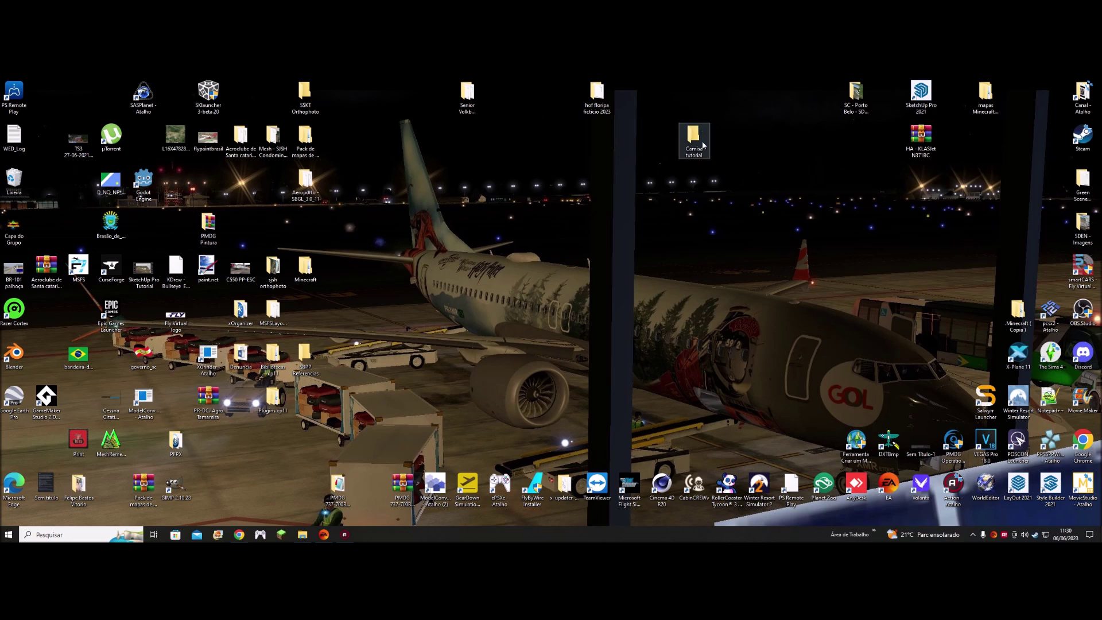
pyautogui.doubleClick(725, 106)
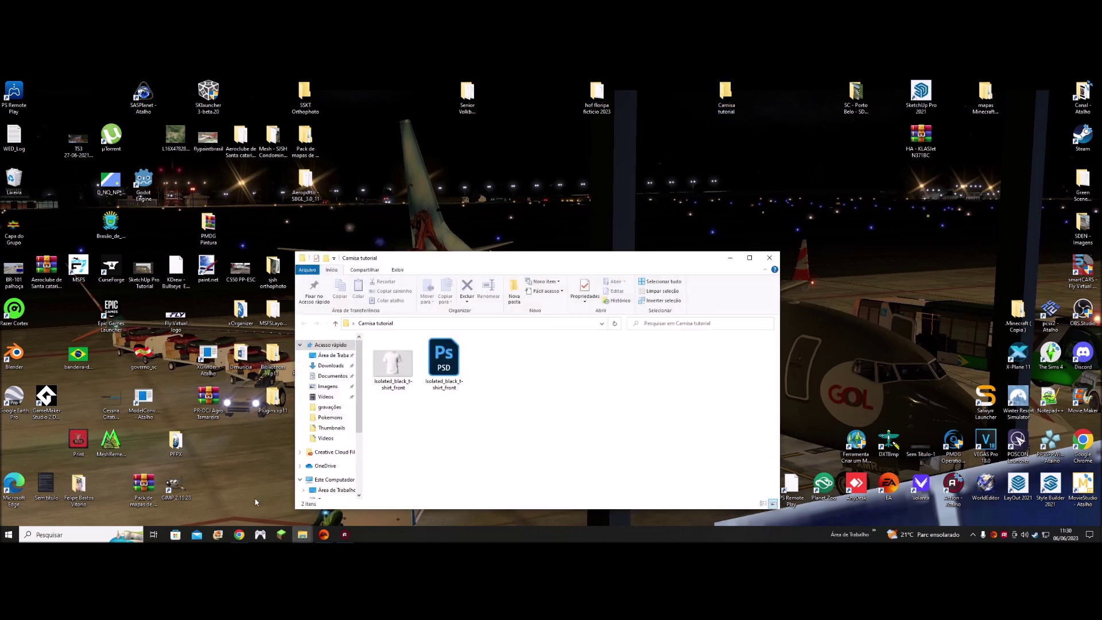
pyautogui.click(239, 534)
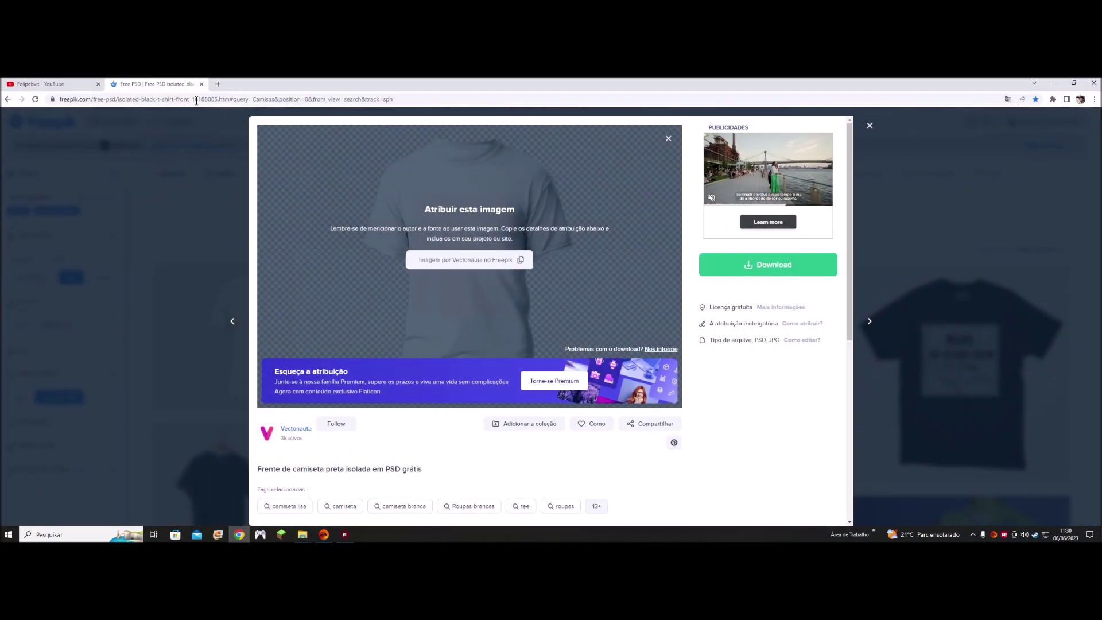
# - In a new tab, search Google for 'Mirror´s Edge wallpapers'
pyautogui.click(219, 80)
pyautogui.write('google.com')
pyautogui.press('Return')
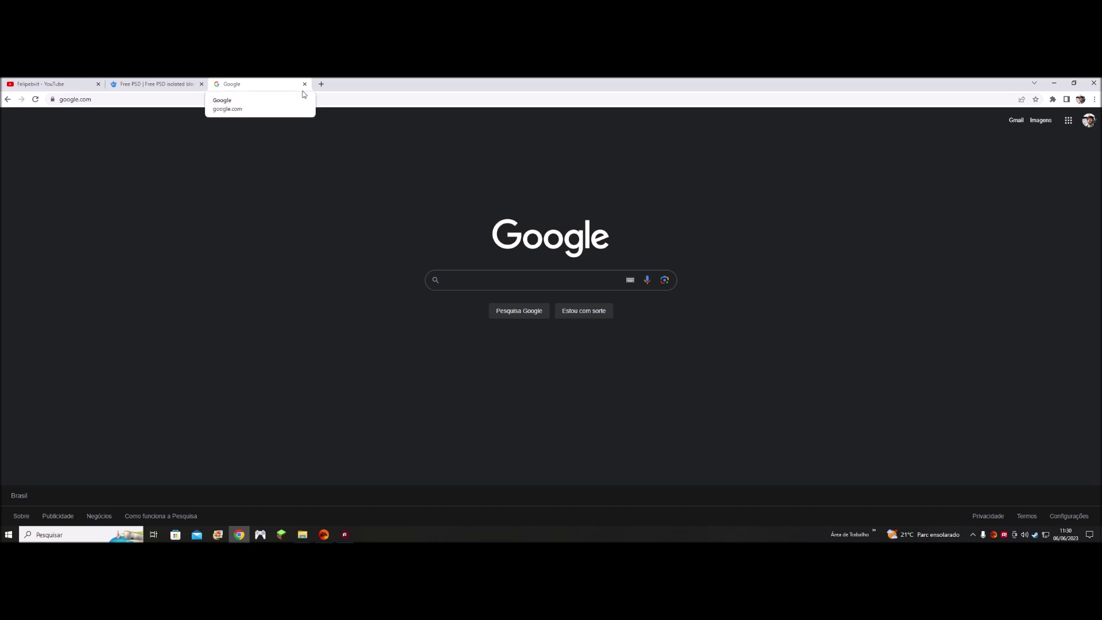
pyautogui.write('Mirror´s Edge wallpapers')
pyautogui.press('Return')
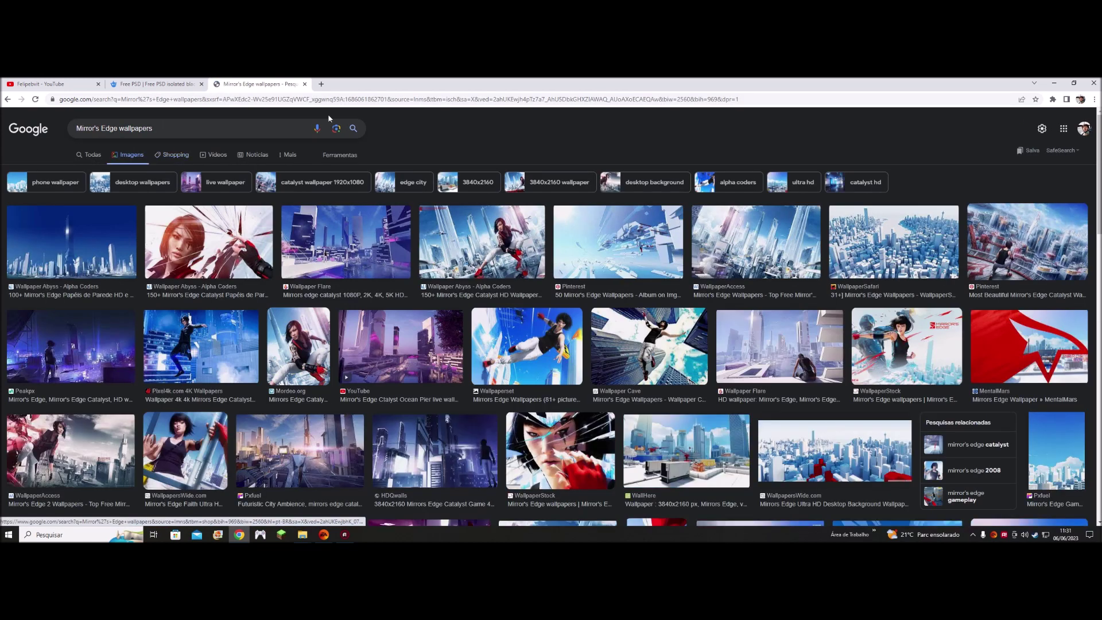
# - Save the Wallpaperset image to Downloads, deleting an old image there first
pyautogui.click(528, 344)
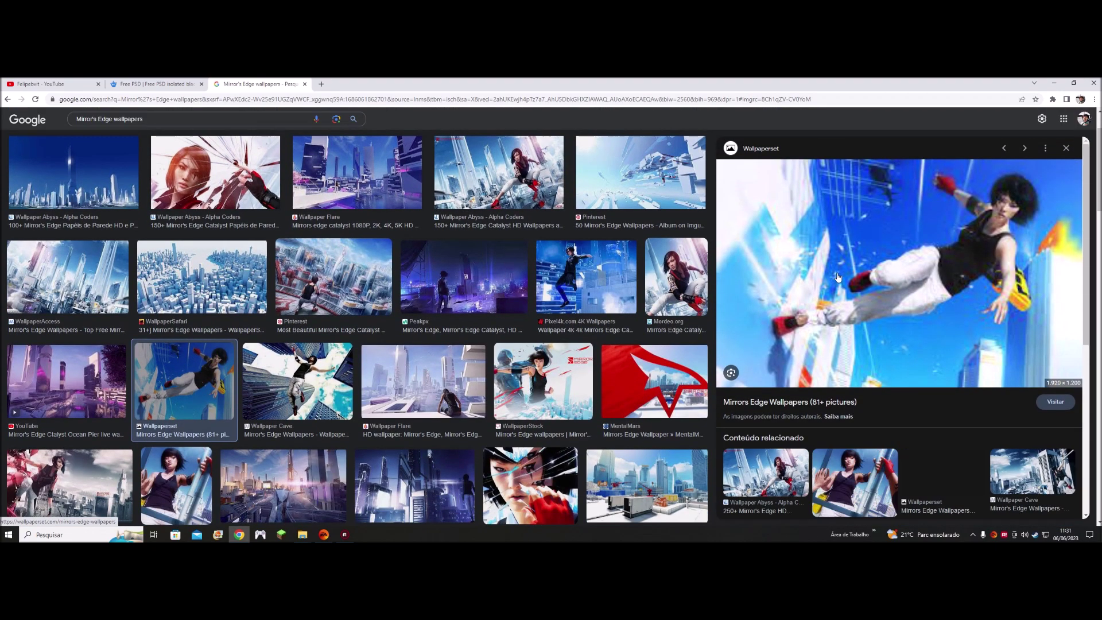
pyautogui.rightClick(838, 275)
pyautogui.click(895, 363)
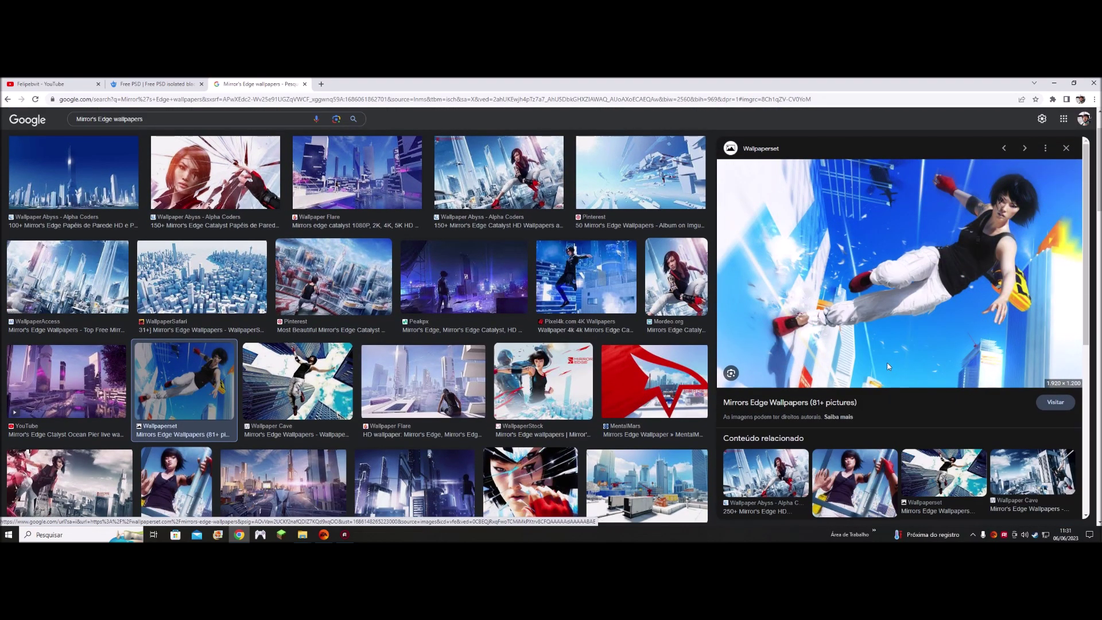
pyautogui.click(626, 291)
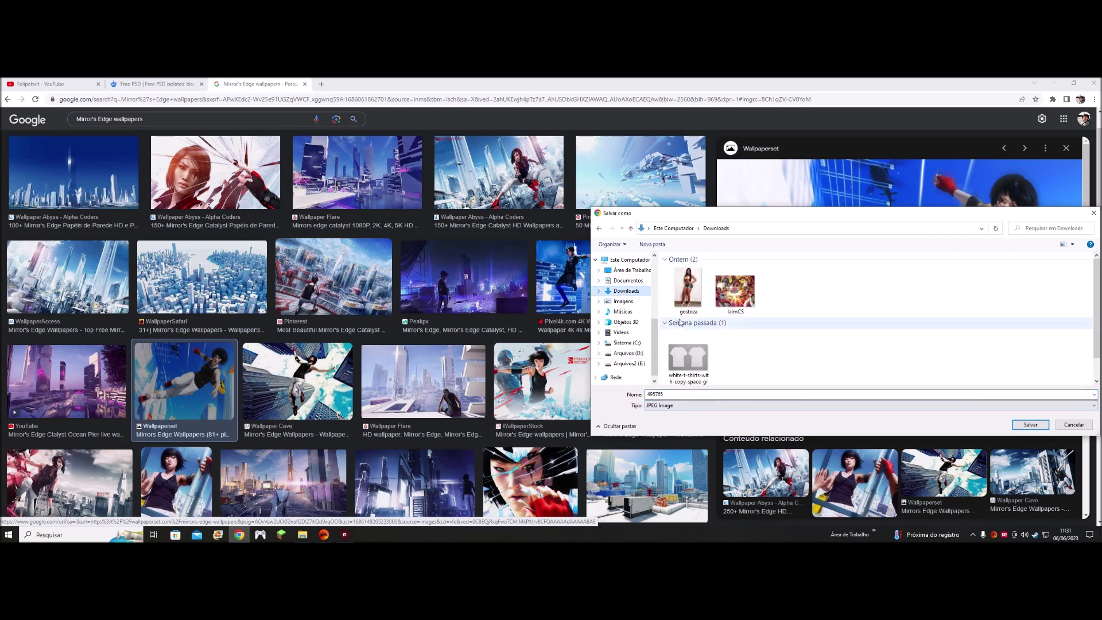
pyautogui.click(681, 304)
pyautogui.press('Delete')
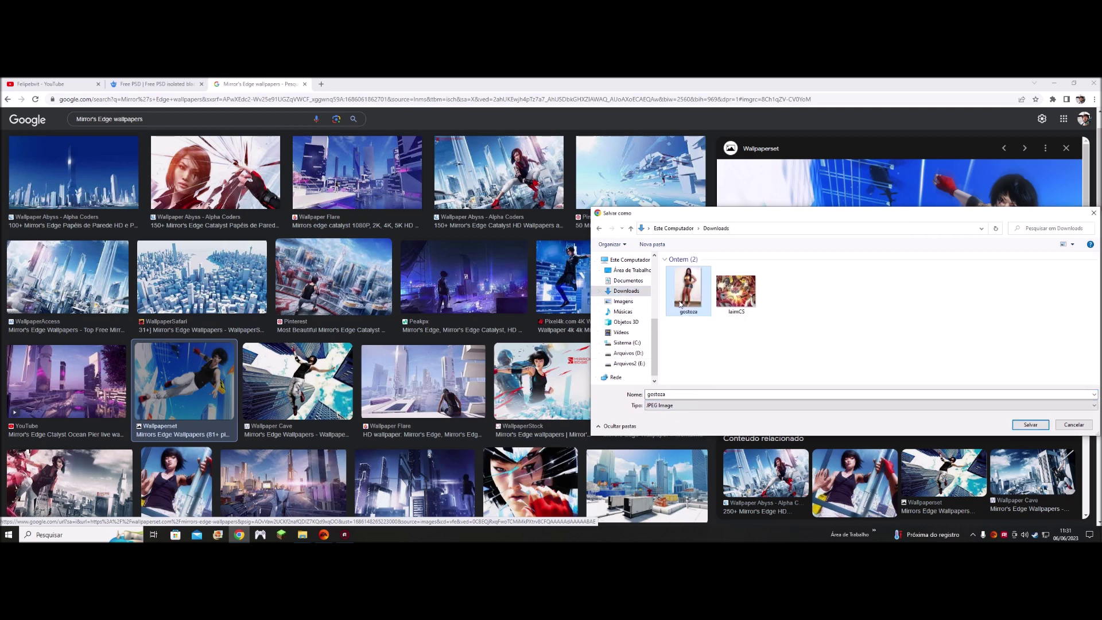
# - Name the wallpaper 'Wallpaper mirror's edge.jpg', save it, and close the search tab
pyautogui.doubleClick(694, 393)
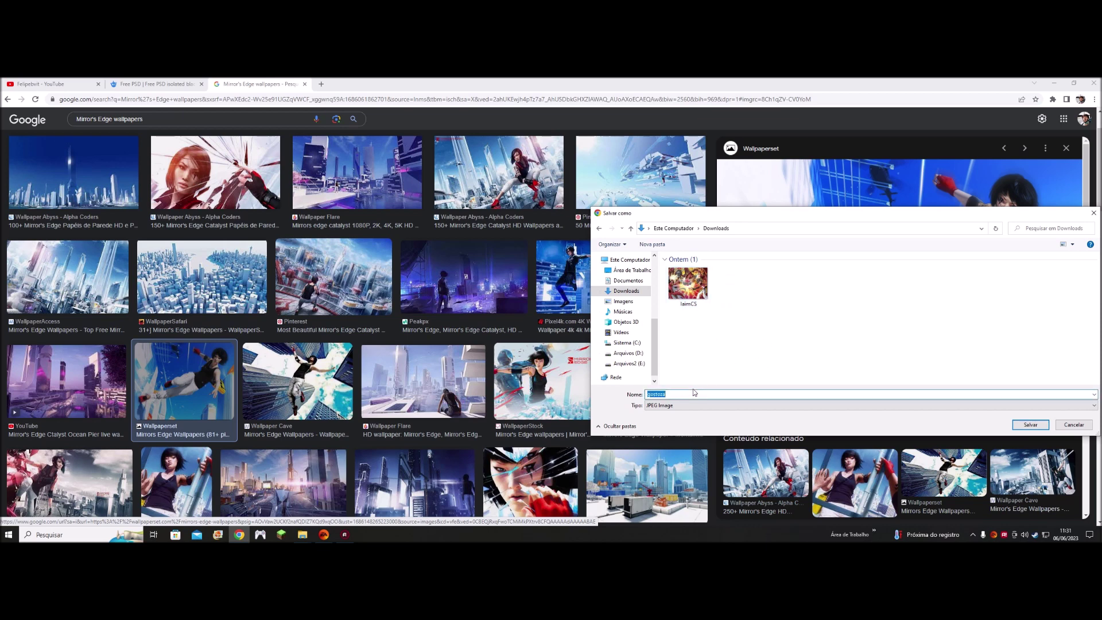
pyautogui.write('Wall')
pyautogui.press('Return')
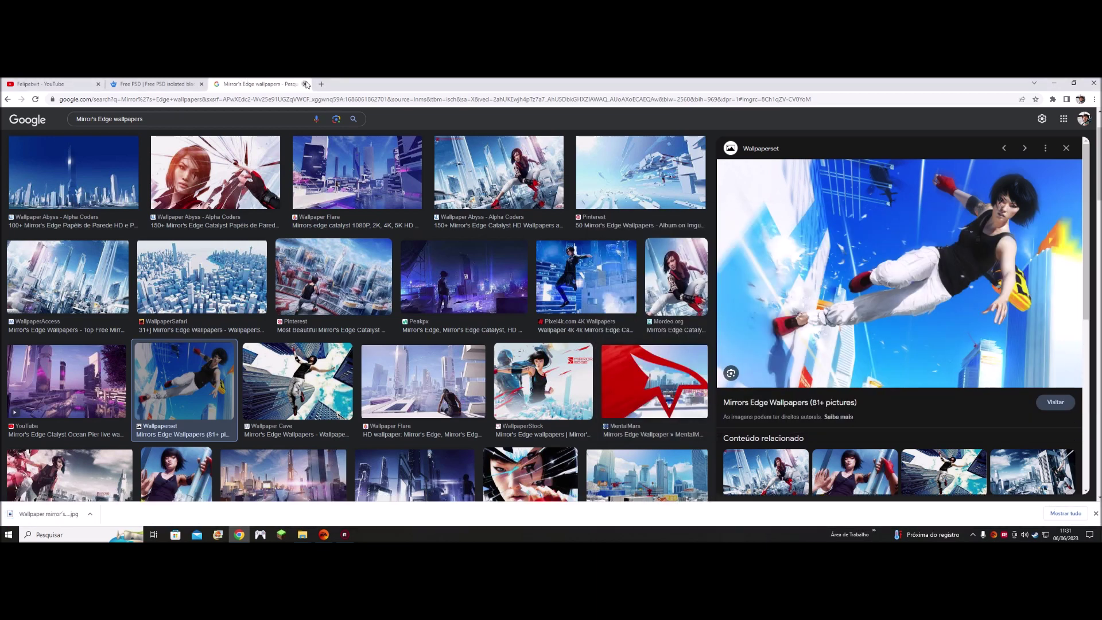
pyautogui.click(306, 84)
# - Open isolated_black_t-shirt_front.psd from the Camisa tutorial folder in Photoshop
pyautogui.click(1054, 83)
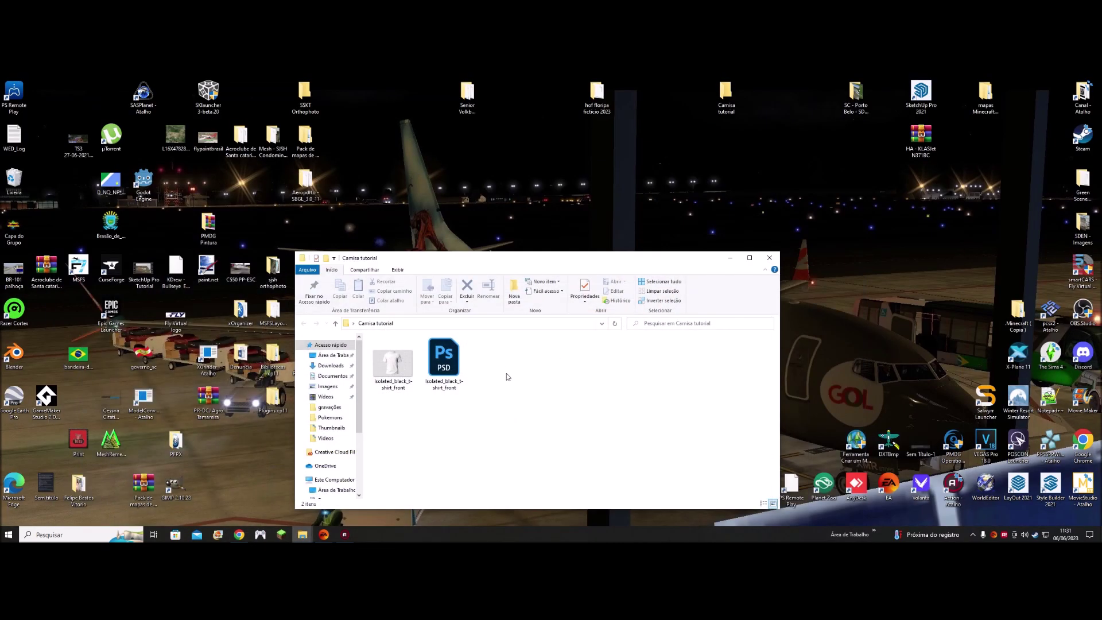
pyautogui.click(453, 384)
pyautogui.click(583, 371)
pyautogui.click(442, 370)
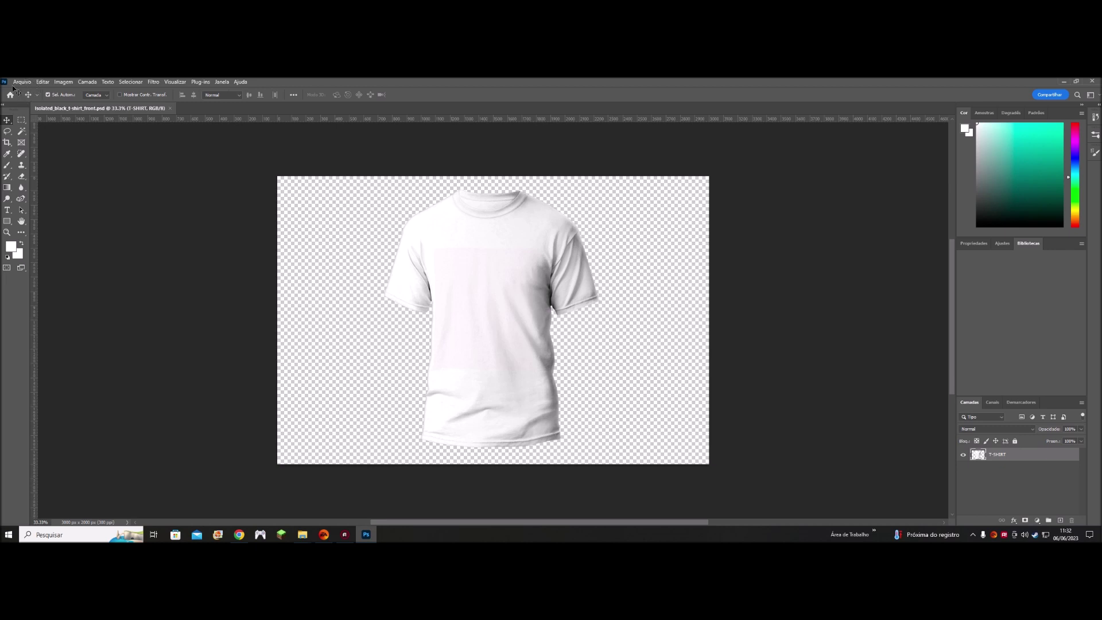
# - Open the Mirror's Edge wallpaper JPG from Downloads, assigning the Adobe RGB (1998) profile
pyautogui.click(25, 84)
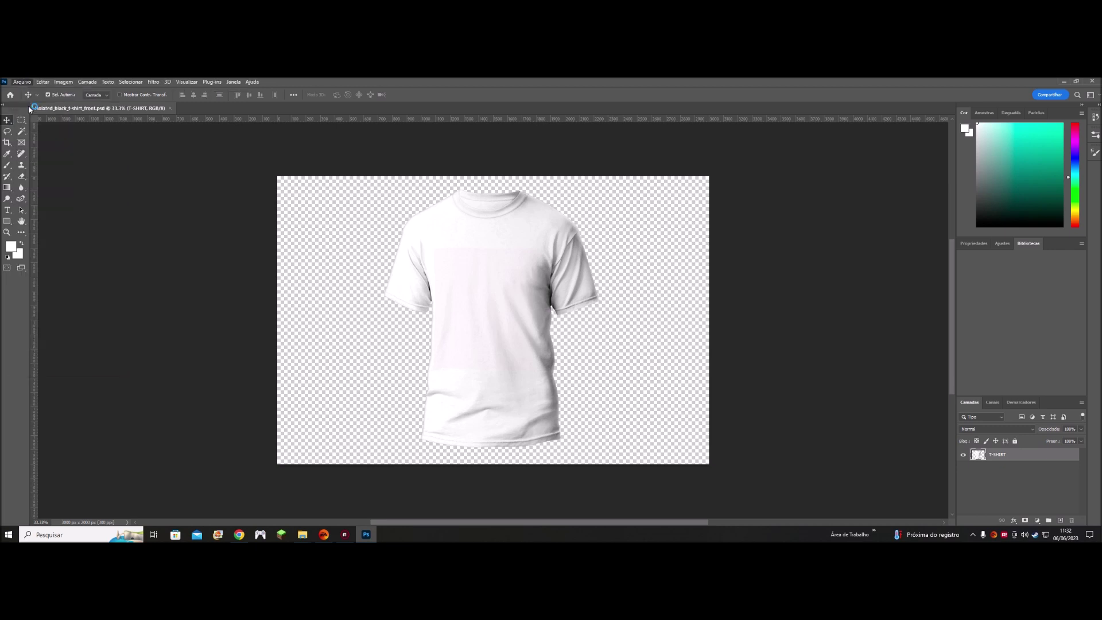
pyautogui.click(24, 84)
pyautogui.click(28, 98)
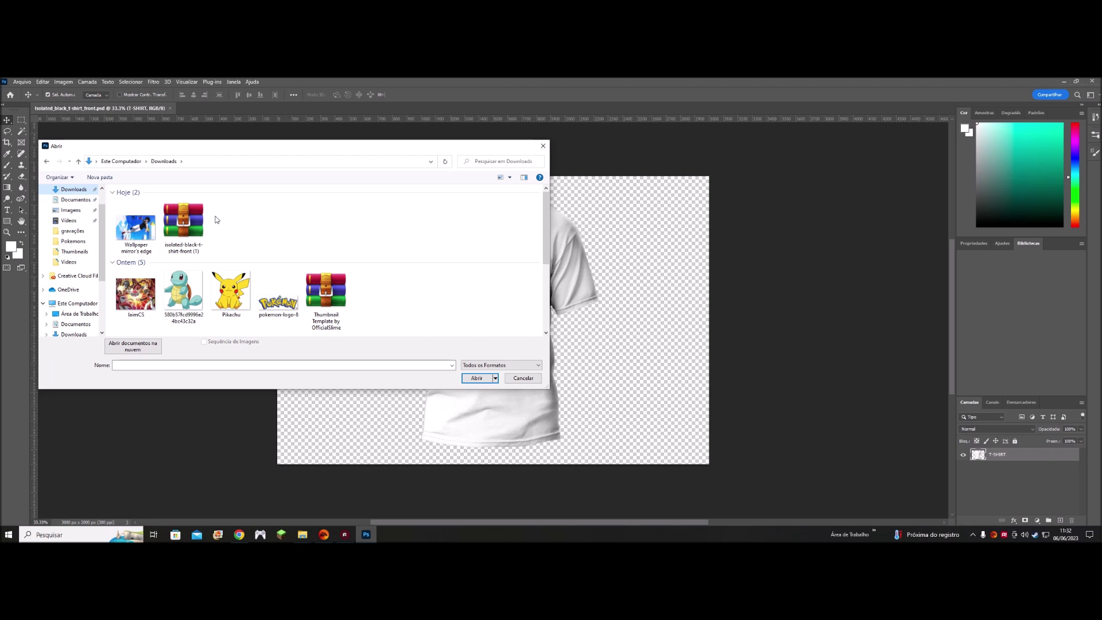
pyautogui.doubleClick(128, 226)
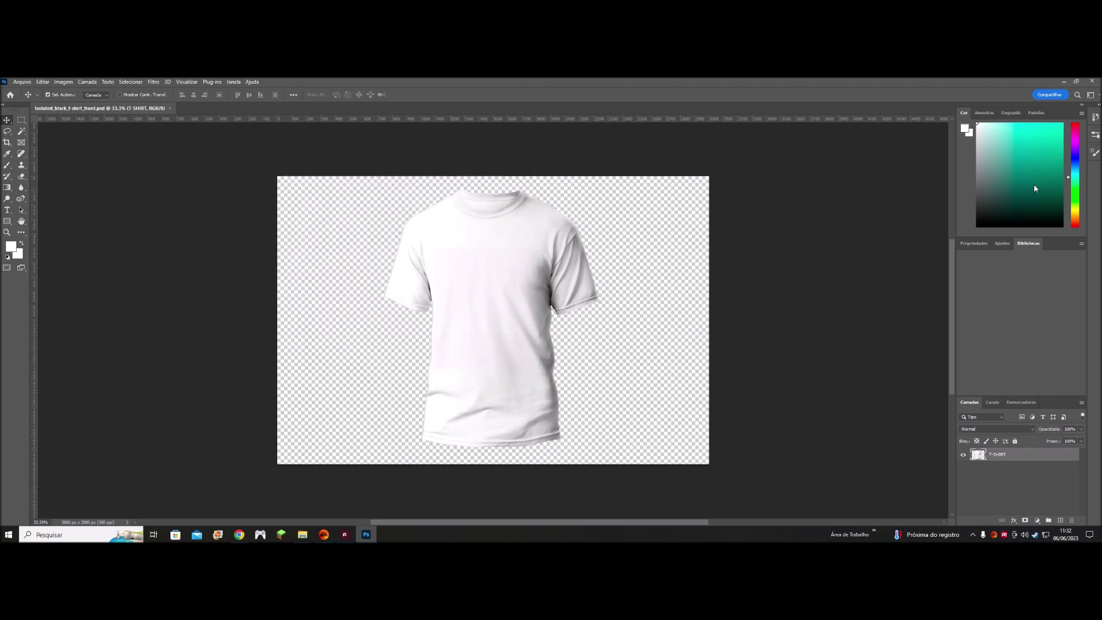
pyautogui.click(472, 247)
pyautogui.click(581, 282)
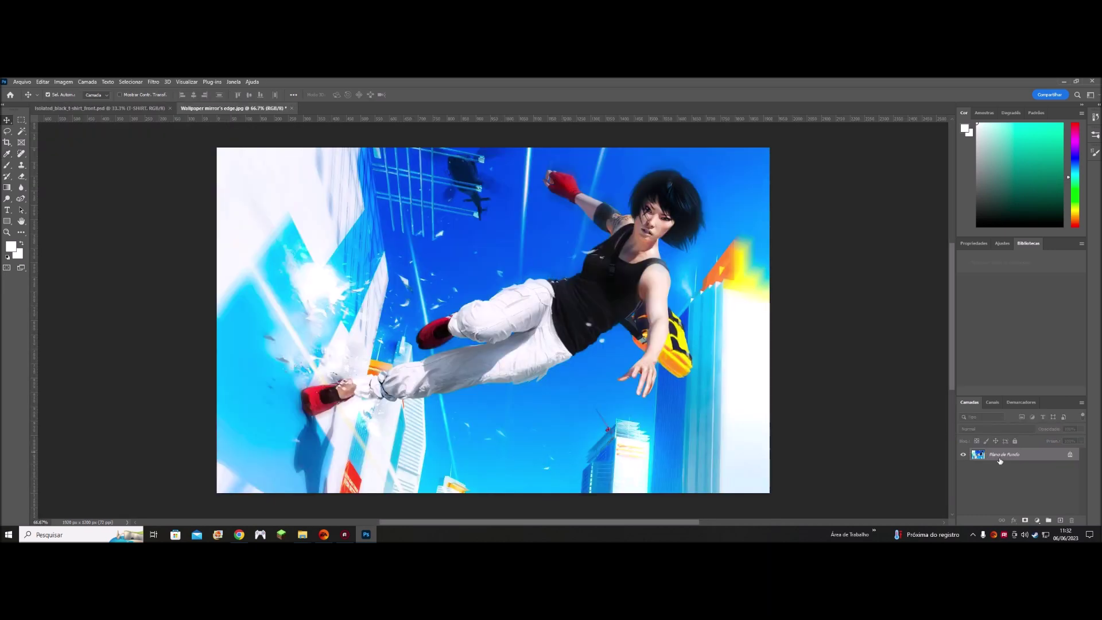
# - Turn the wallpaper's Background into a regular layer named Camada 0 with Layer from Background
pyautogui.rightClick(999, 460)
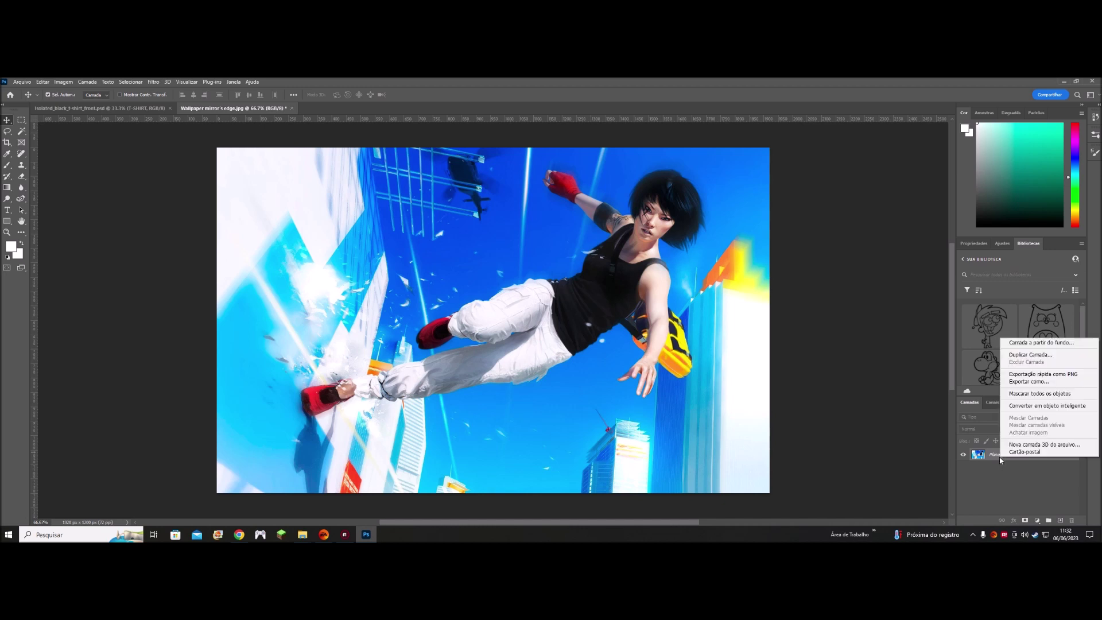
pyautogui.click(1056, 343)
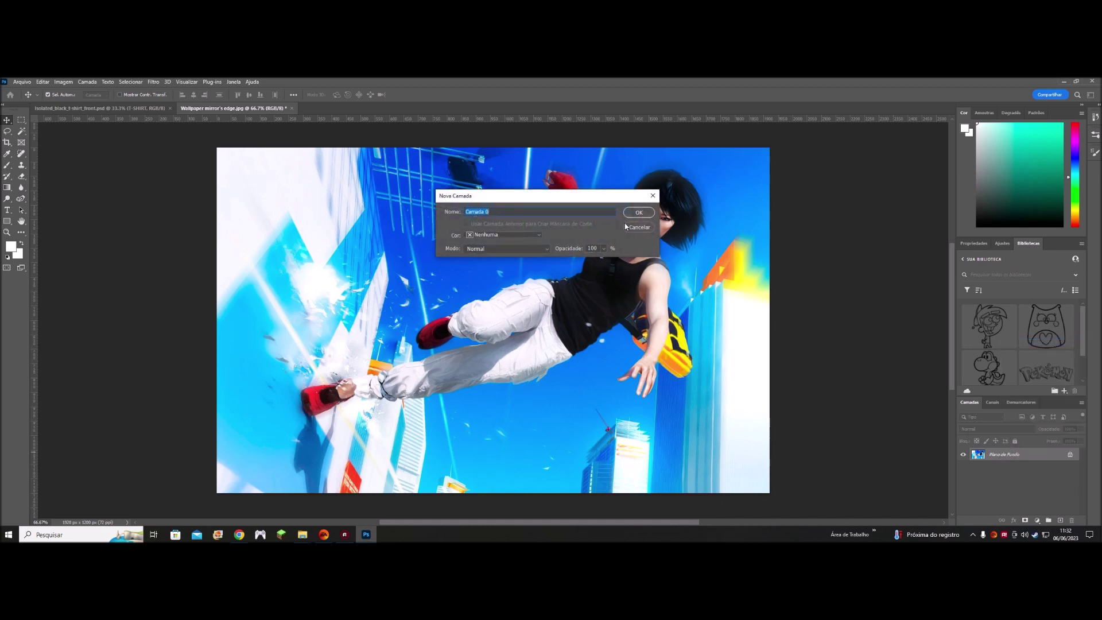
pyautogui.click(639, 213)
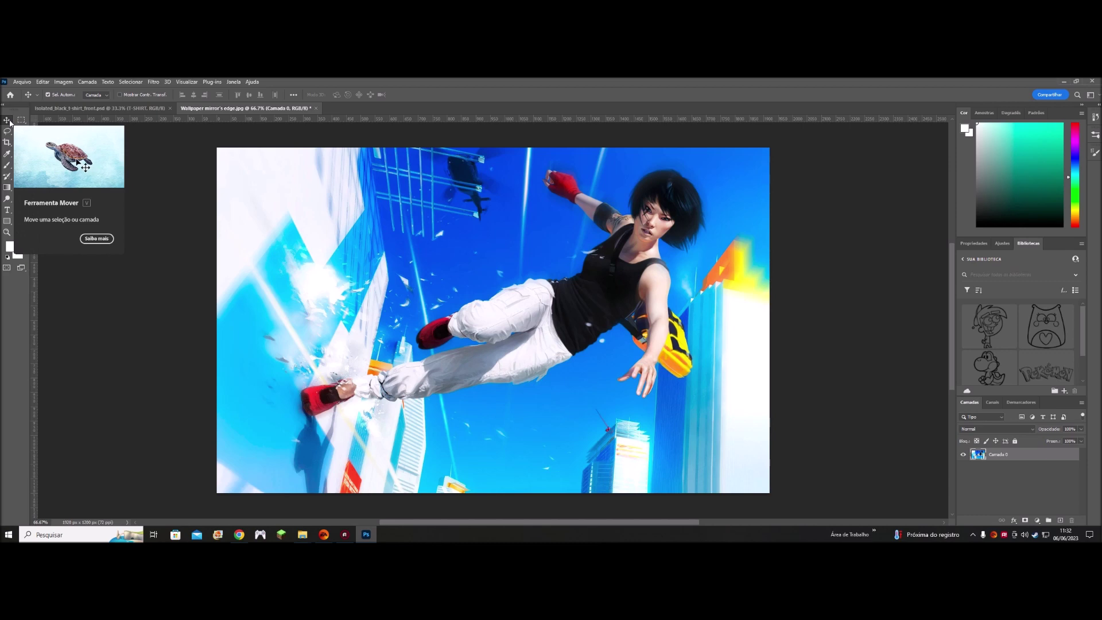
# - Drag the wallpaper into the T-shirt document, then scale and tilt it over the shirt
pyautogui.moveTo(569, 274)
pyautogui.mouseDown()
pyautogui.moveTo(136, 109)
pyautogui.moveTo(522, 309)
pyautogui.mouseUp()
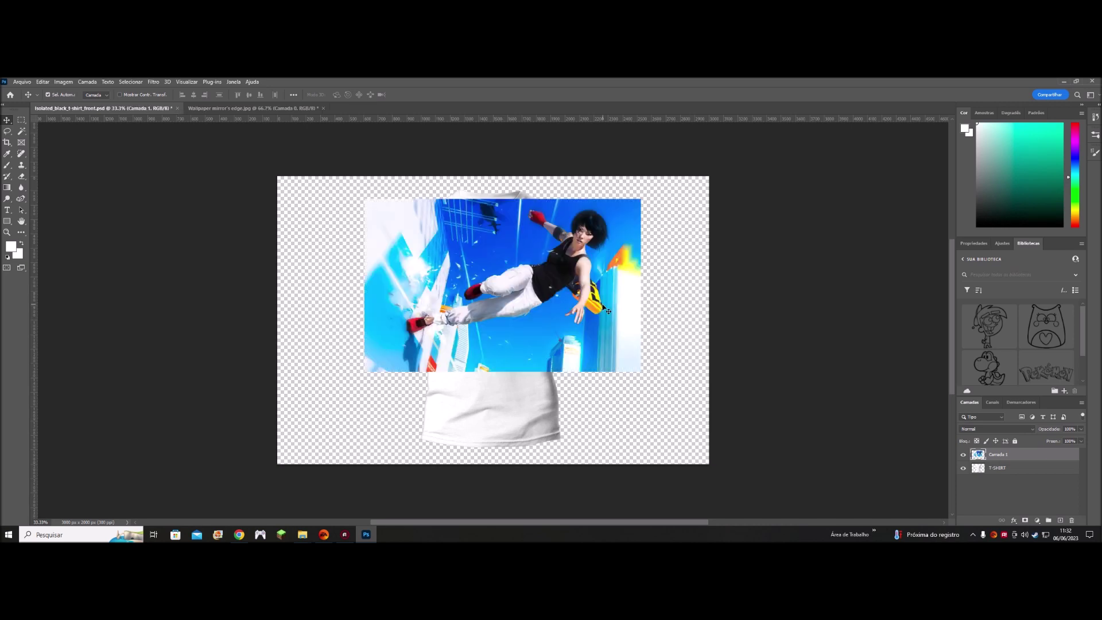
pyautogui.moveTo(608, 310); pyautogui.dragTo(644, 390)
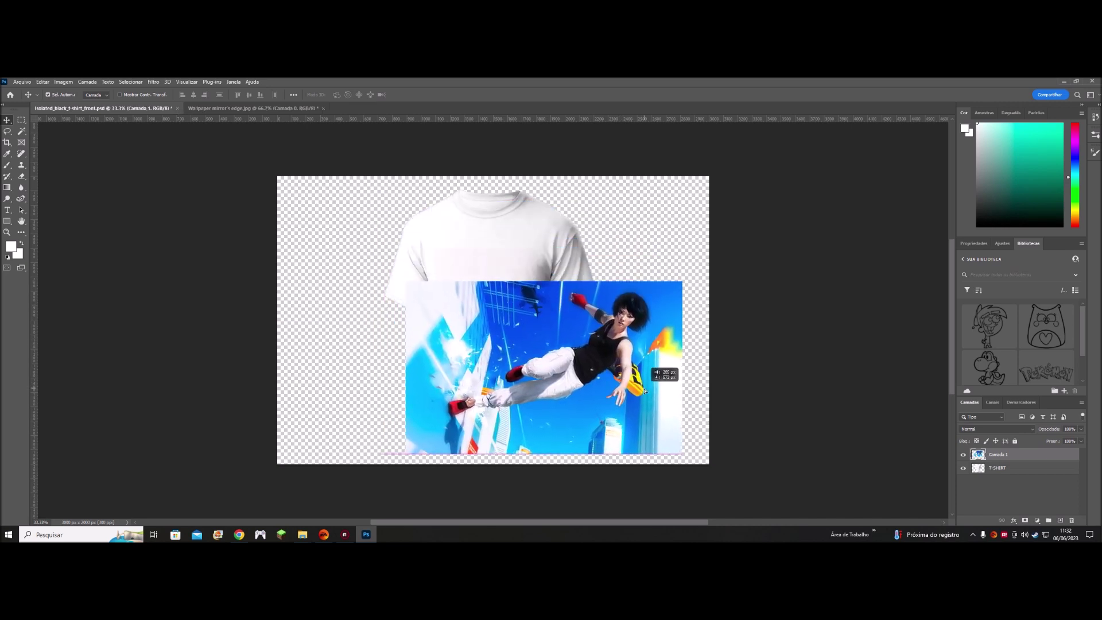
pyautogui.hotkey('ctrl', 't')
pyautogui.moveTo(405, 282); pyautogui.dragTo(255, 191)
pyautogui.moveTo(672, 284); pyautogui.dragTo(667, 285)
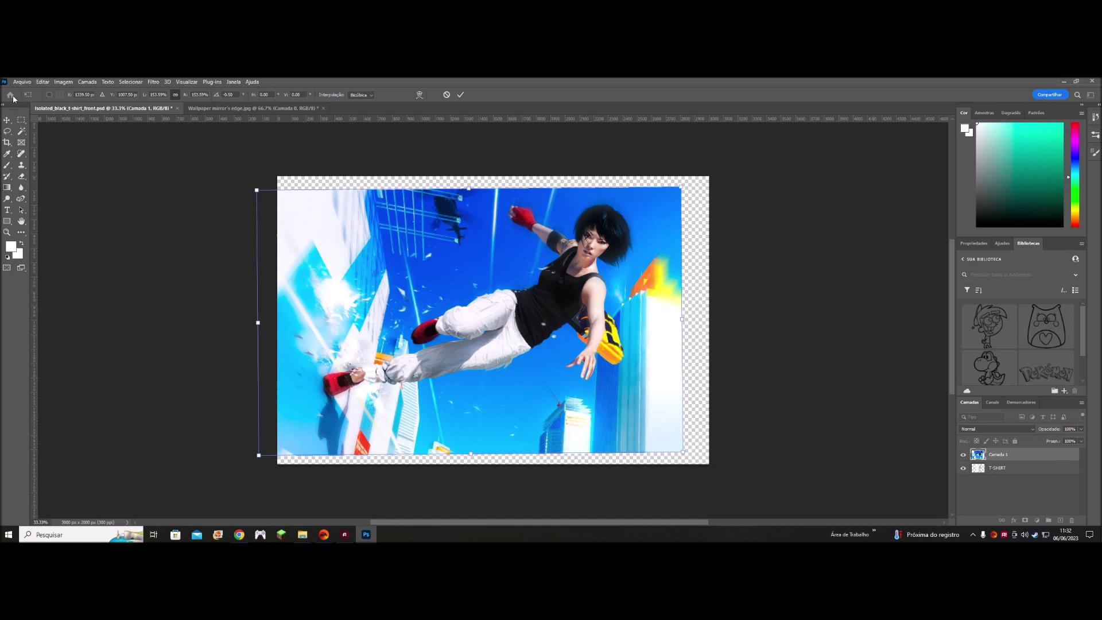
pyautogui.press('Return')
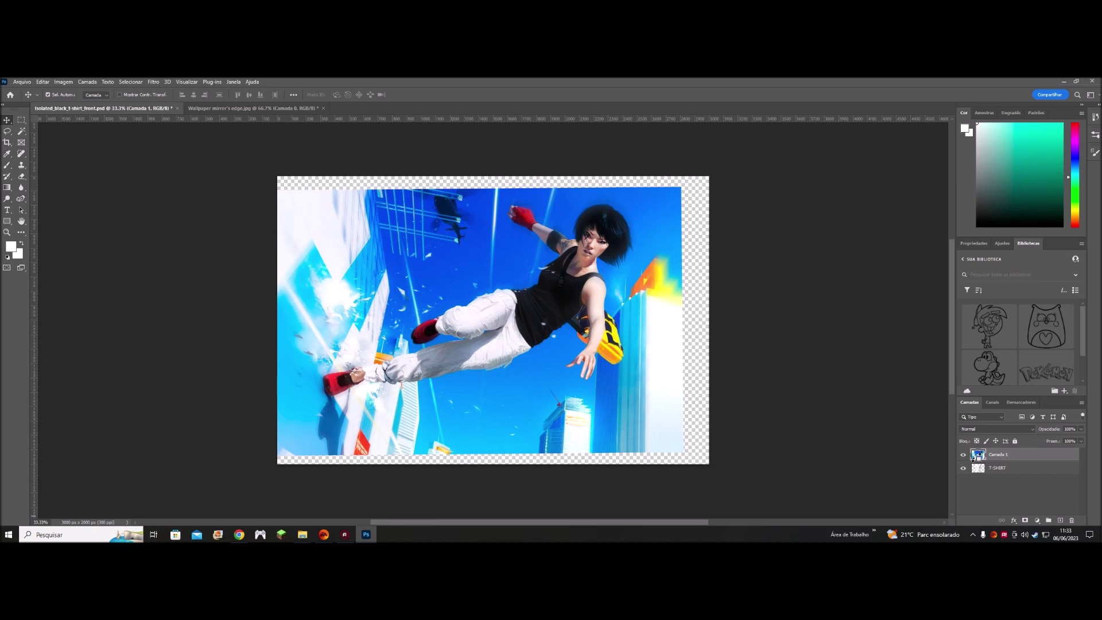
# - Clip the wallpaper to the T-SHIRT layer and shift it left and down inside the shirt
pyautogui.keyDown('alt'); pyautogui.click(974, 458); pyautogui.keyUp('alt')
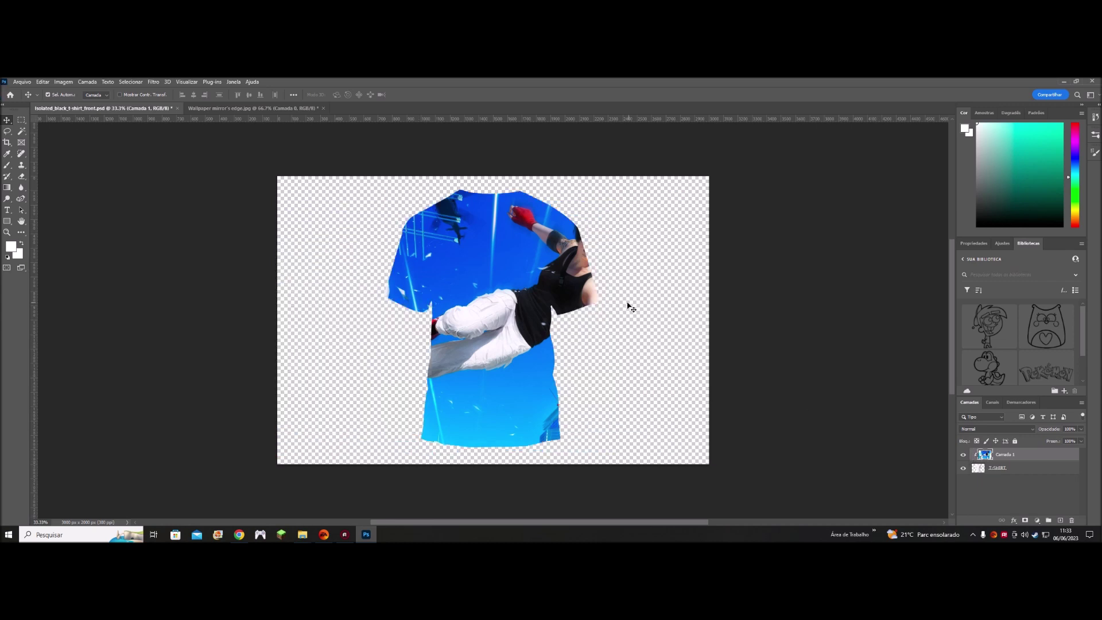
pyautogui.moveTo(524, 270)
pyautogui.mouseDown()
pyautogui.moveTo(488, 294)
pyautogui.moveTo(458, 279)
pyautogui.mouseUp()
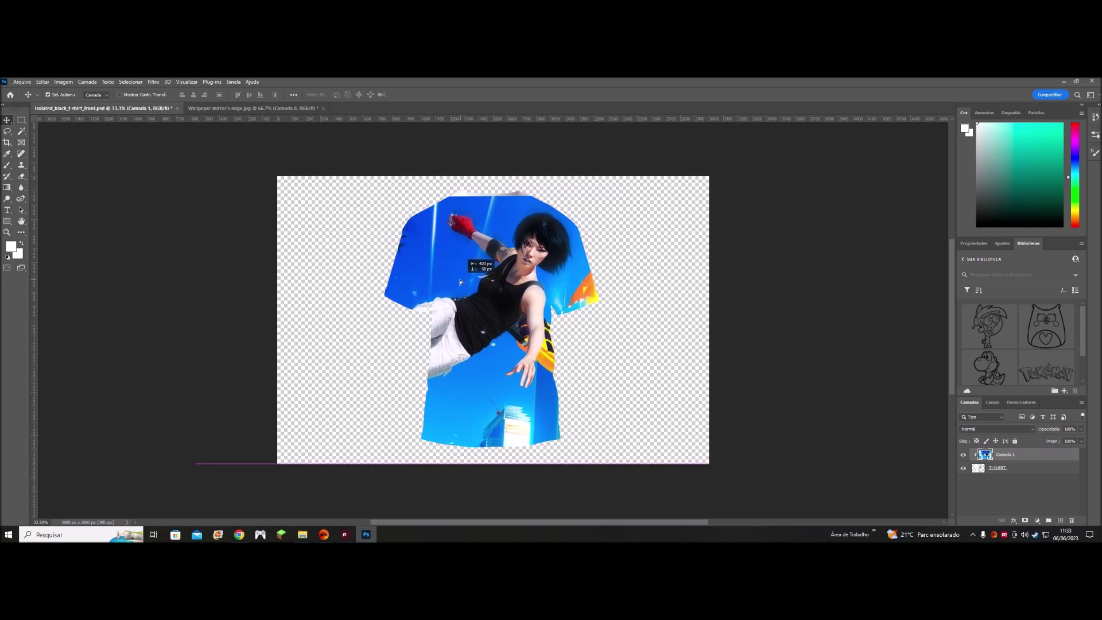
pyautogui.moveTo(459, 279); pyautogui.dragTo(460, 282)
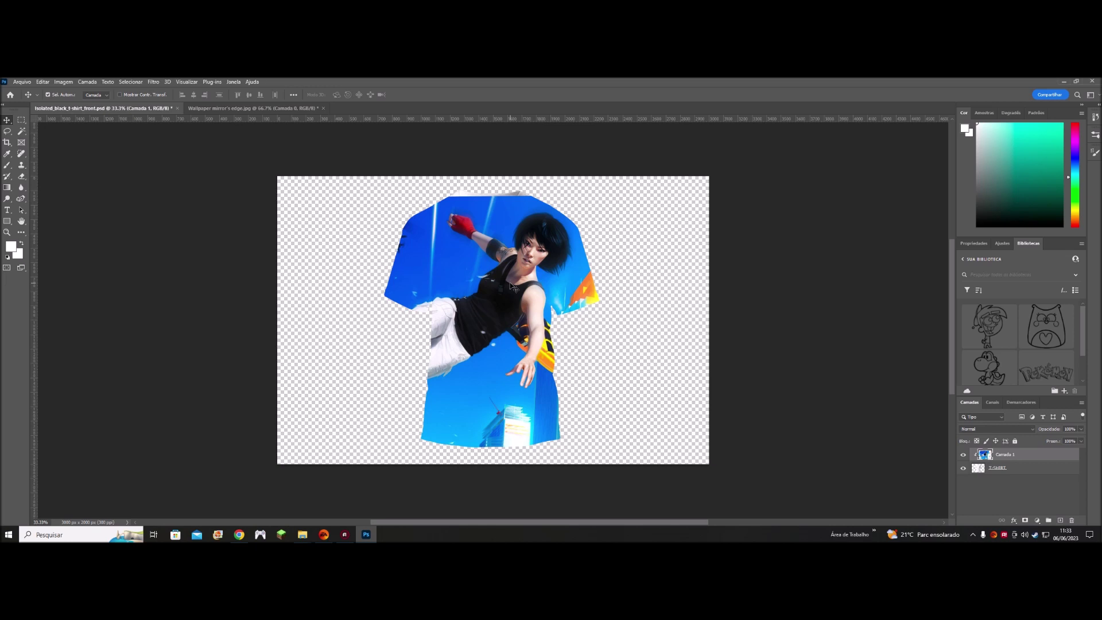
# - Scale the clipped wallpaper to about 105%, nudge it into place and commit the transform
pyautogui.hotkey('ctrl', 't')
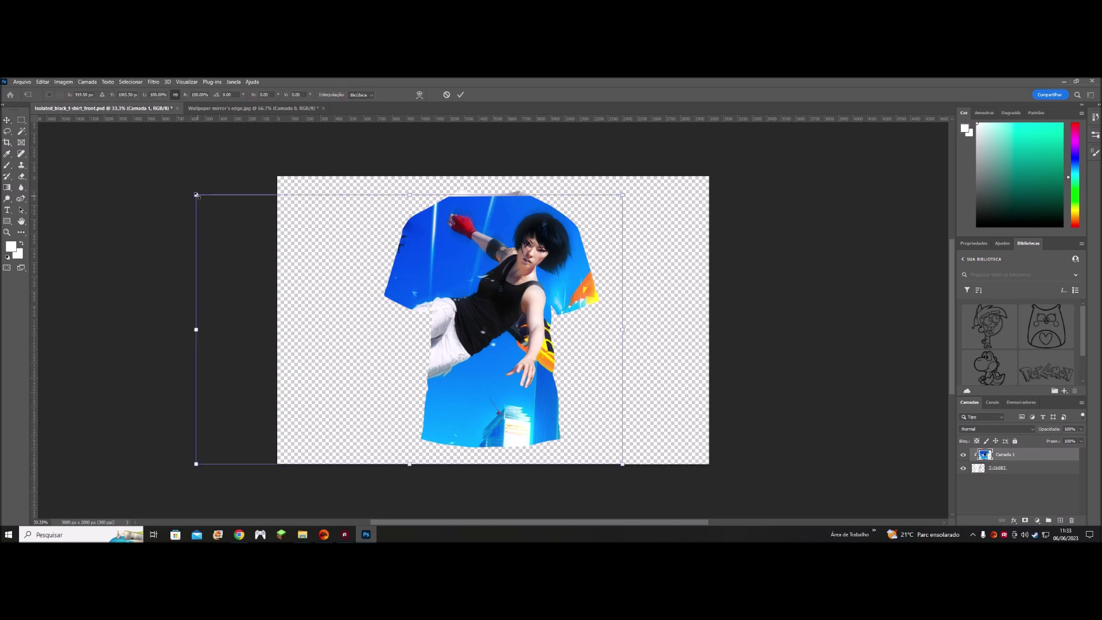
pyautogui.moveTo(196, 195); pyautogui.dragTo(175, 181)
pyautogui.moveTo(454, 316); pyautogui.dragTo(457, 319)
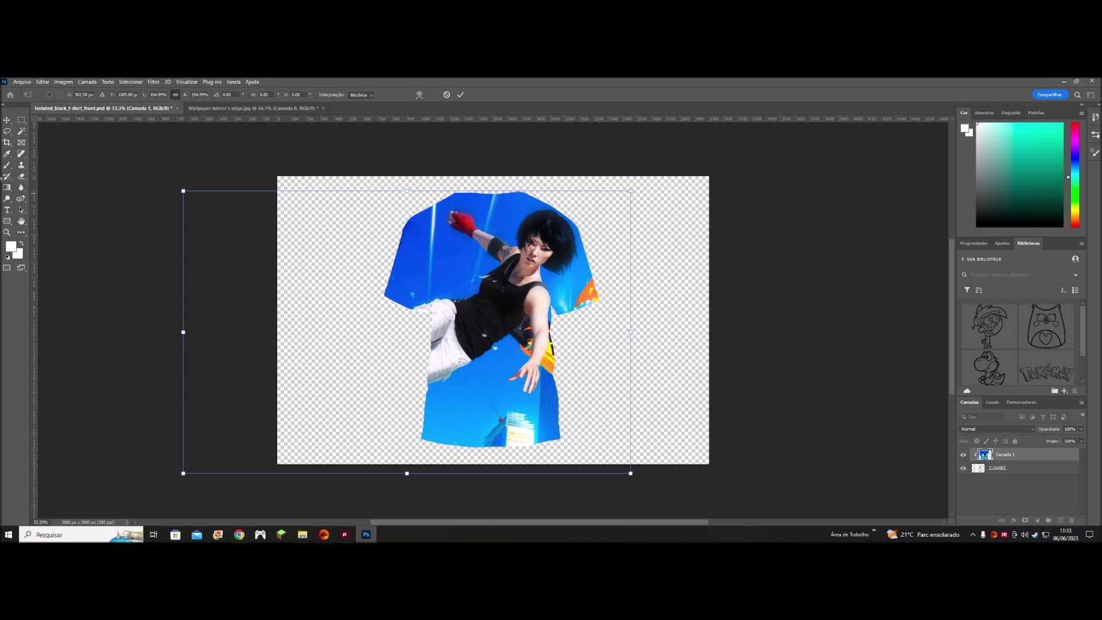
pyautogui.click(8, 124)
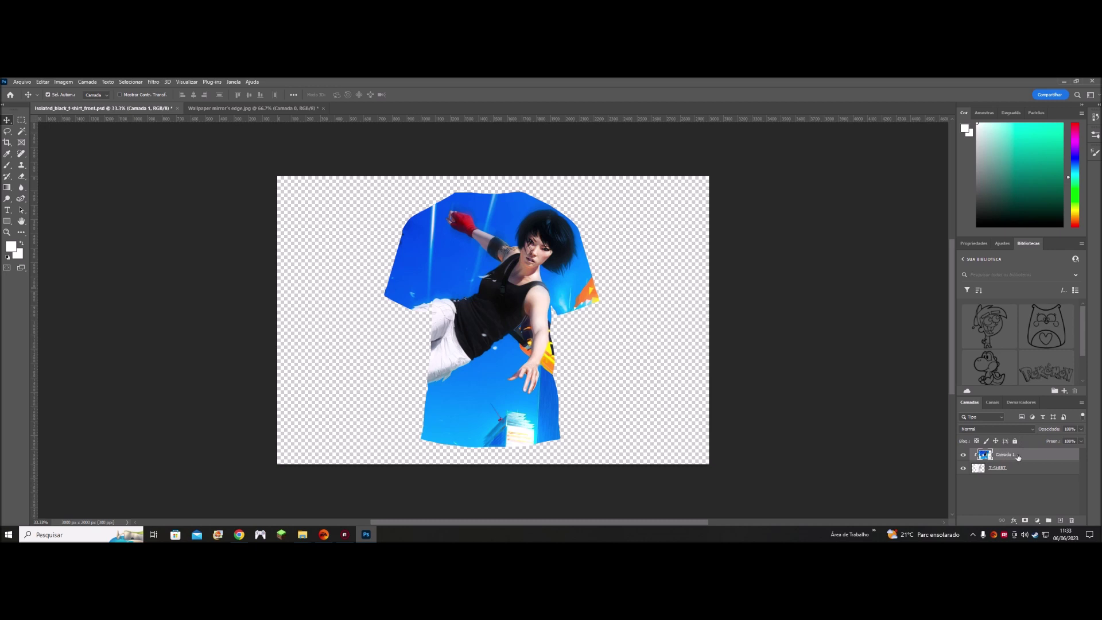
# - Set the clipped wallpaper layer's blend mode to Multiplicação (Multiply)
pyautogui.click(1009, 431)
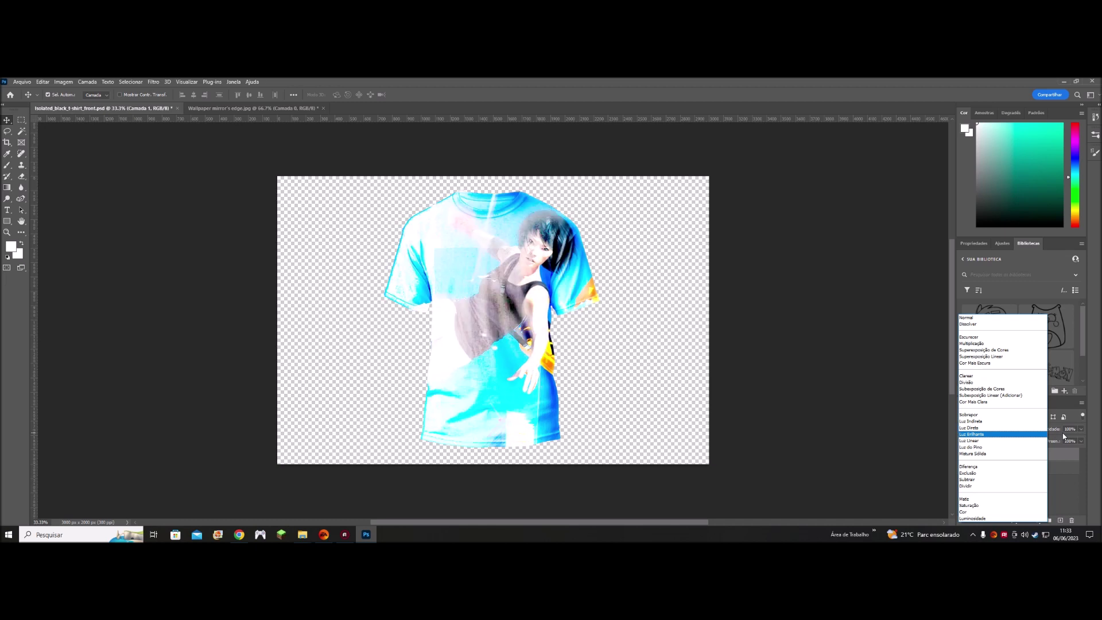
pyautogui.press('Escape')
pyautogui.click(1008, 432)
pyautogui.scroll(-3, 1008, 432)
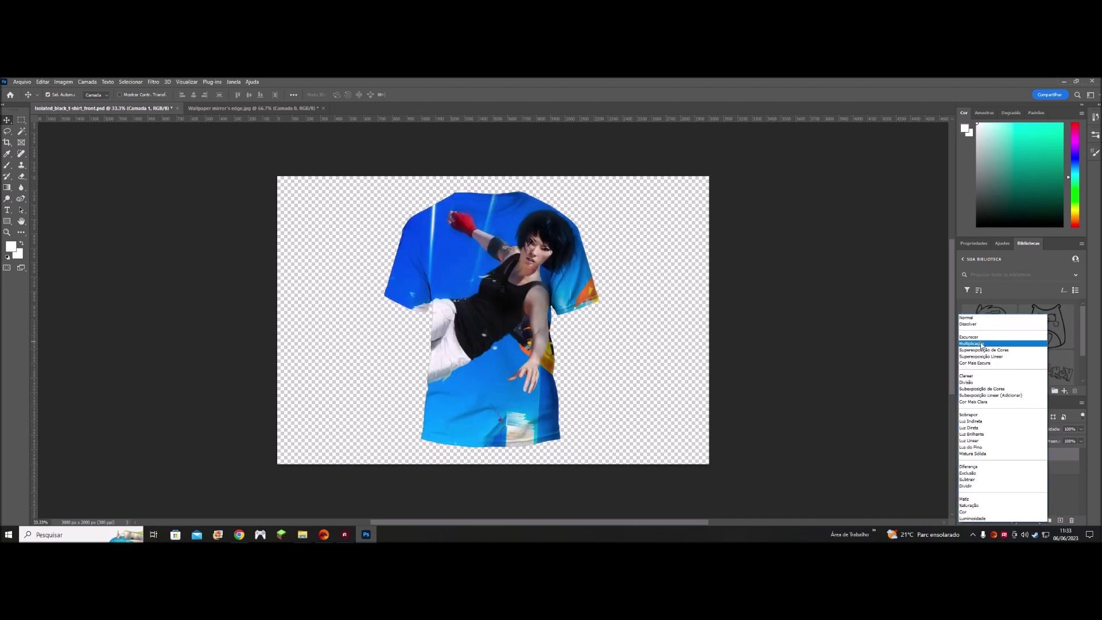
pyautogui.click(982, 344)
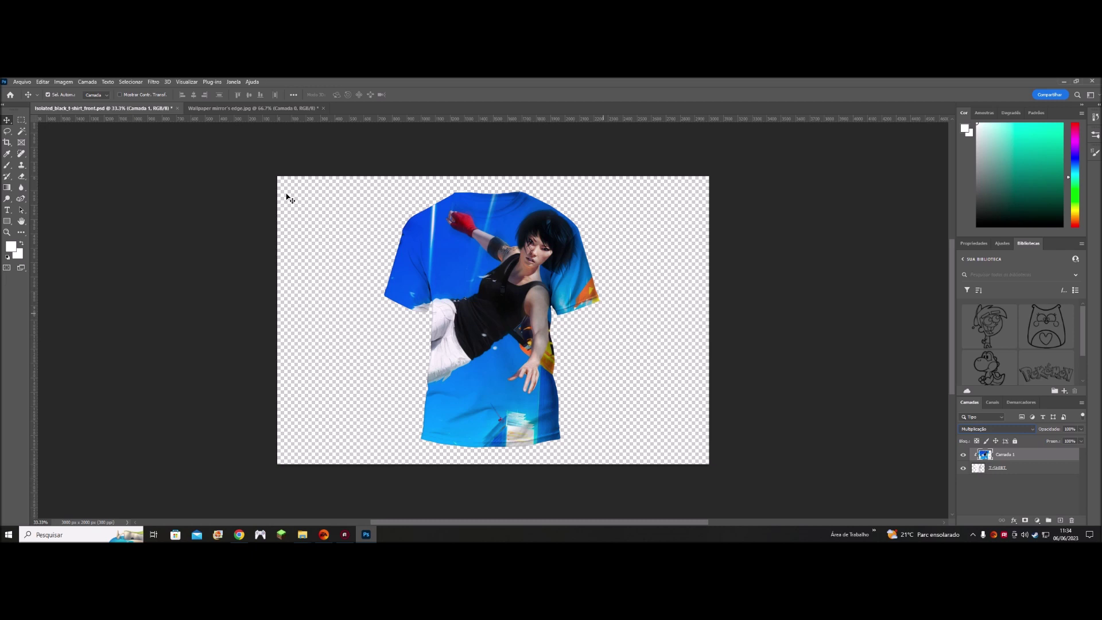
pyautogui.click(22, 82)
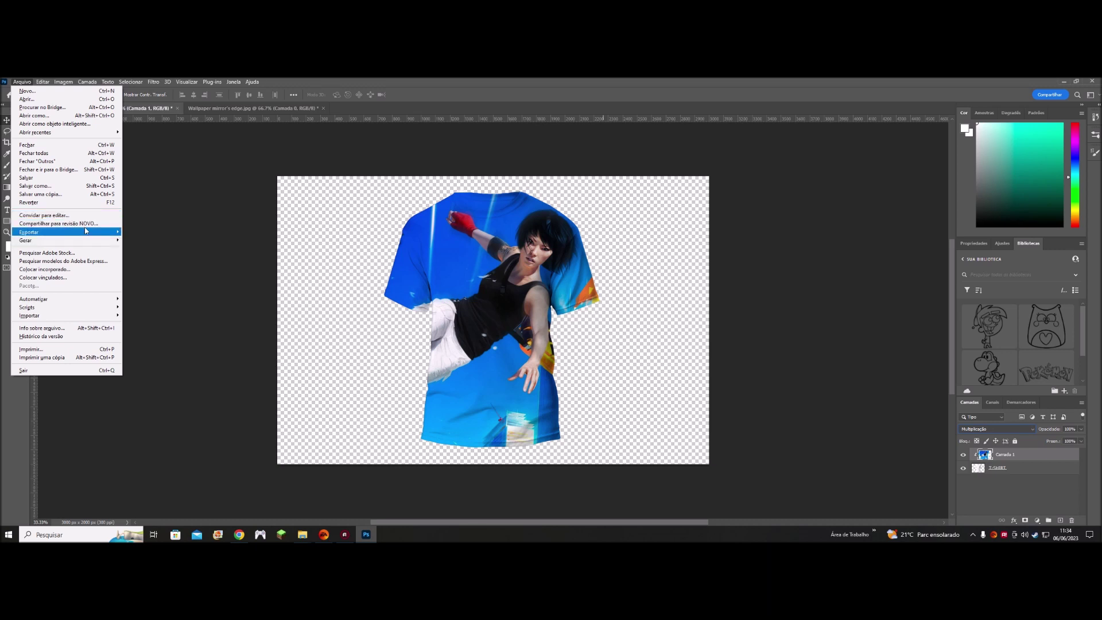
# - Quick-export the mockup as PNG named 'Camisa mirror's Edge' into Desktop > Camisa tutorial
pyautogui.click(131, 232)
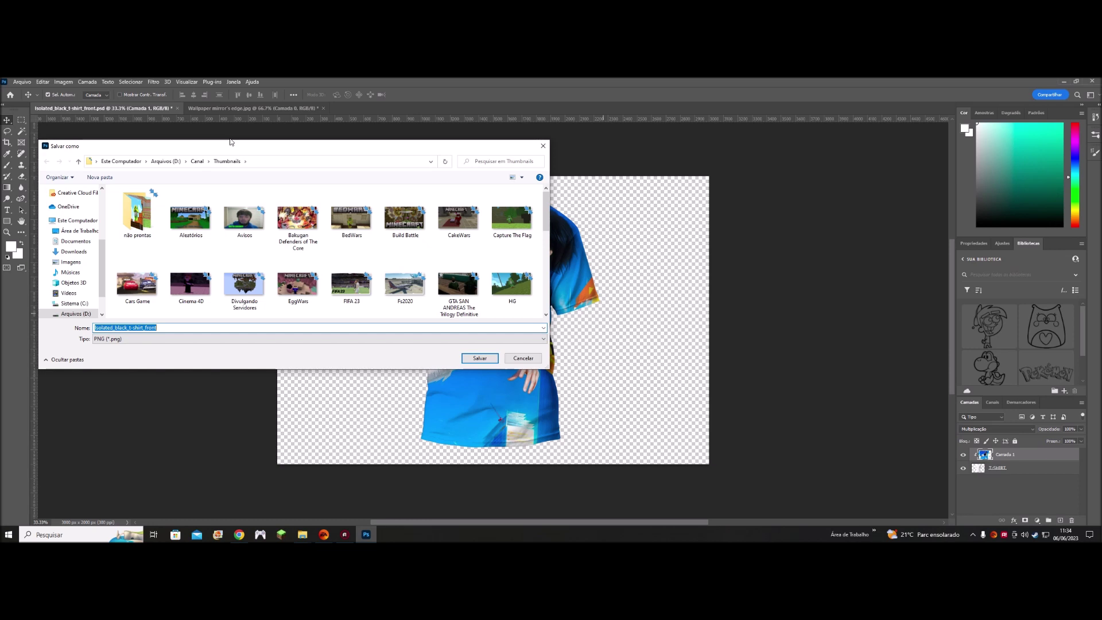
pyautogui.click(78, 231)
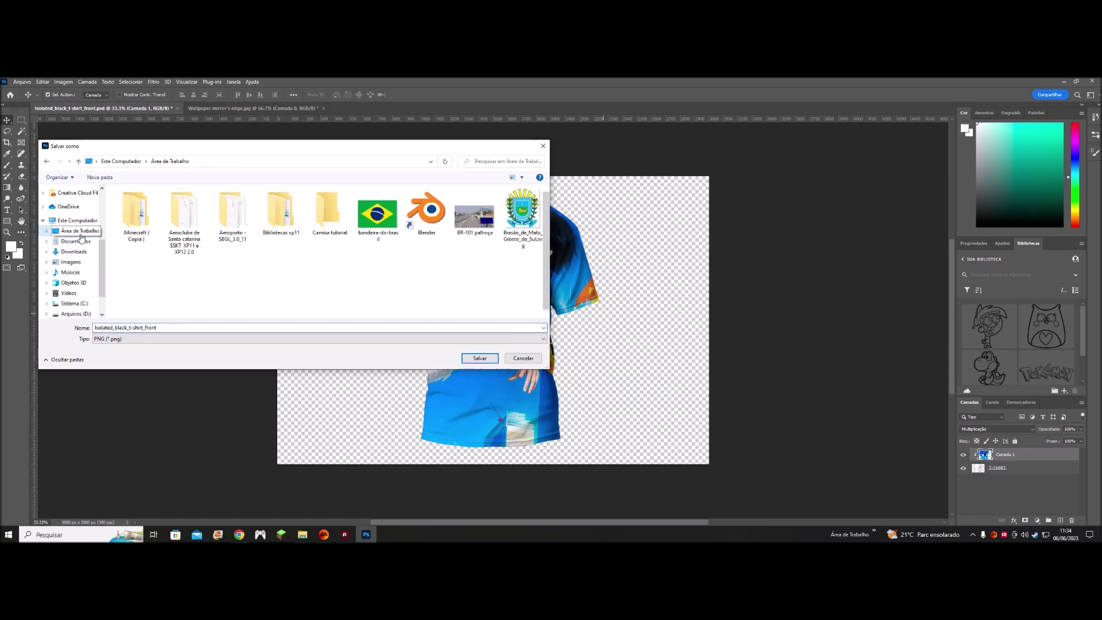
pyautogui.doubleClick(327, 218)
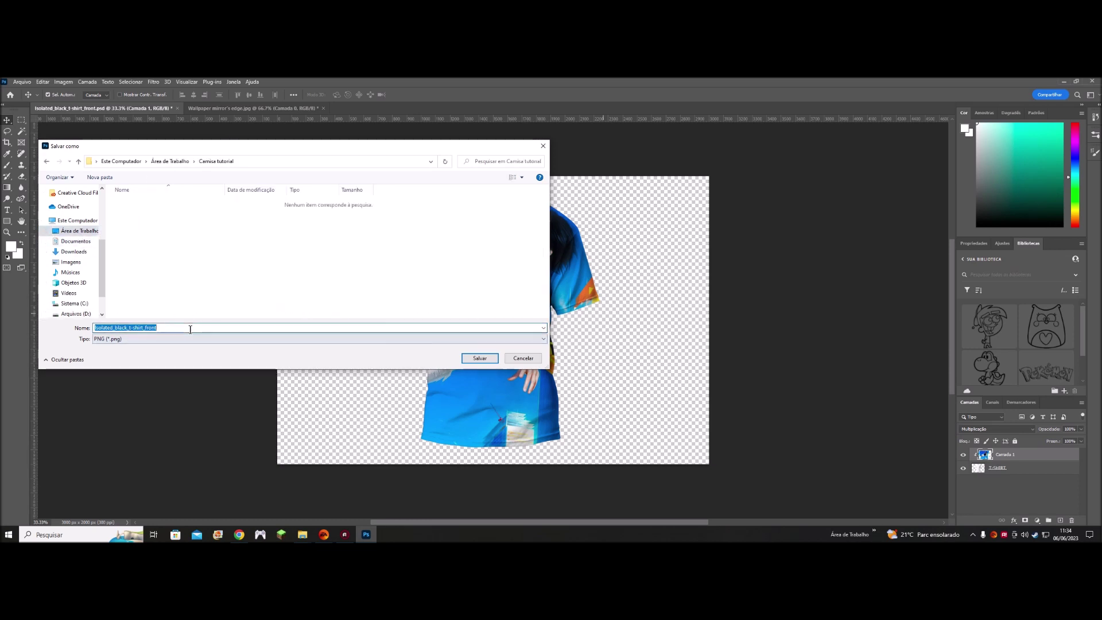
pyautogui.write("Camisa mirror's Edge")
pyautogui.press('Return')
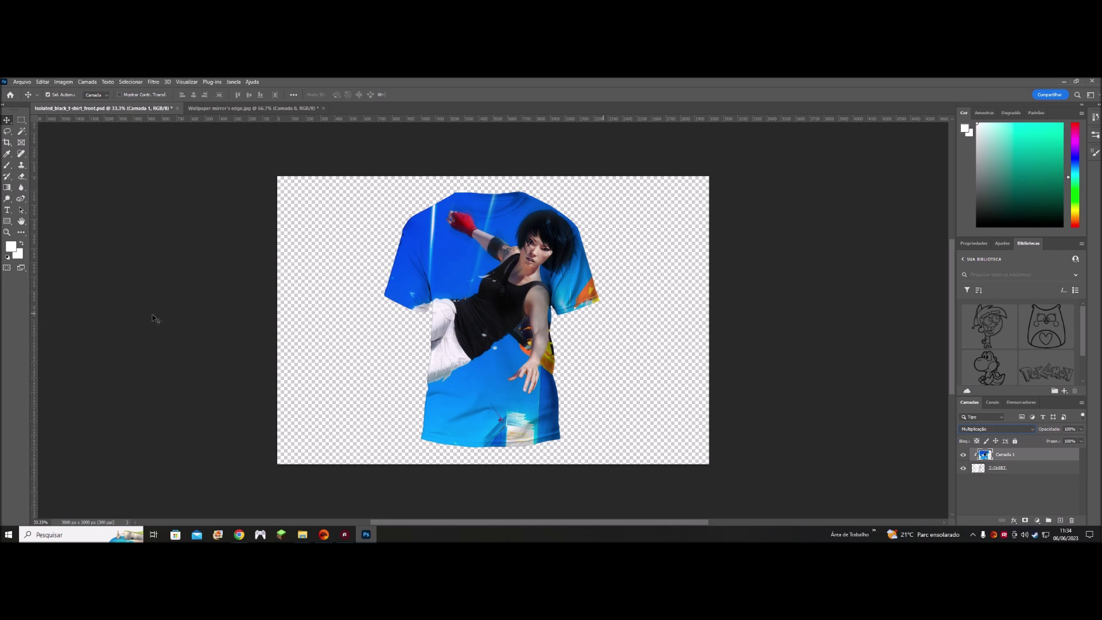
pyautogui.click(1095, 83)
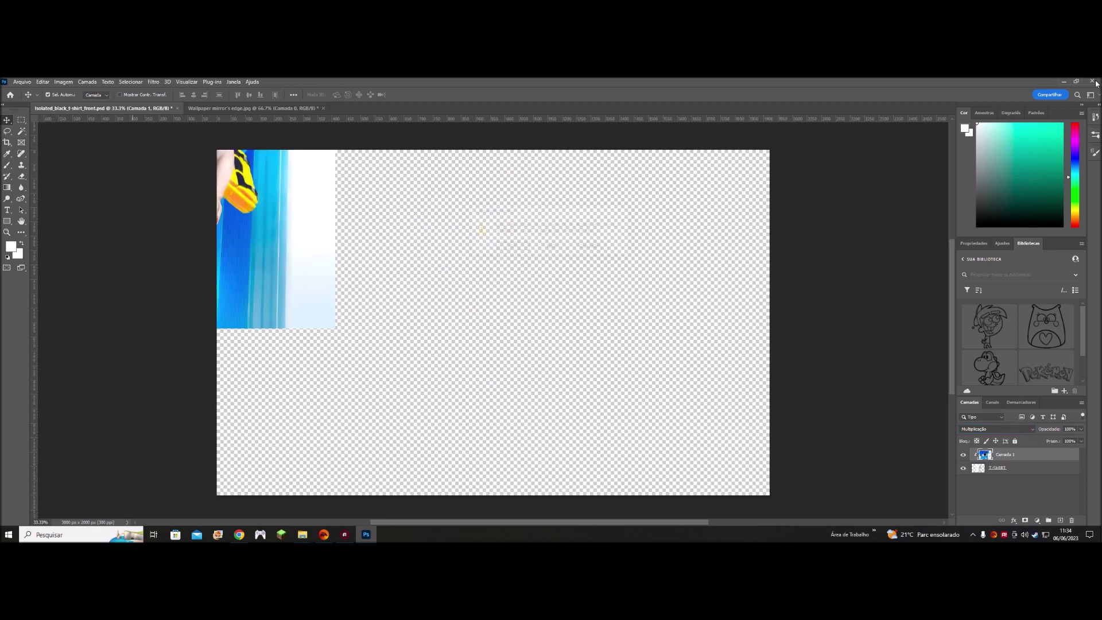
# - Close both documents without saving, then open the exported Camisa mirror's Edge PNG from Camisa tutorial
pyautogui.click(542, 248)
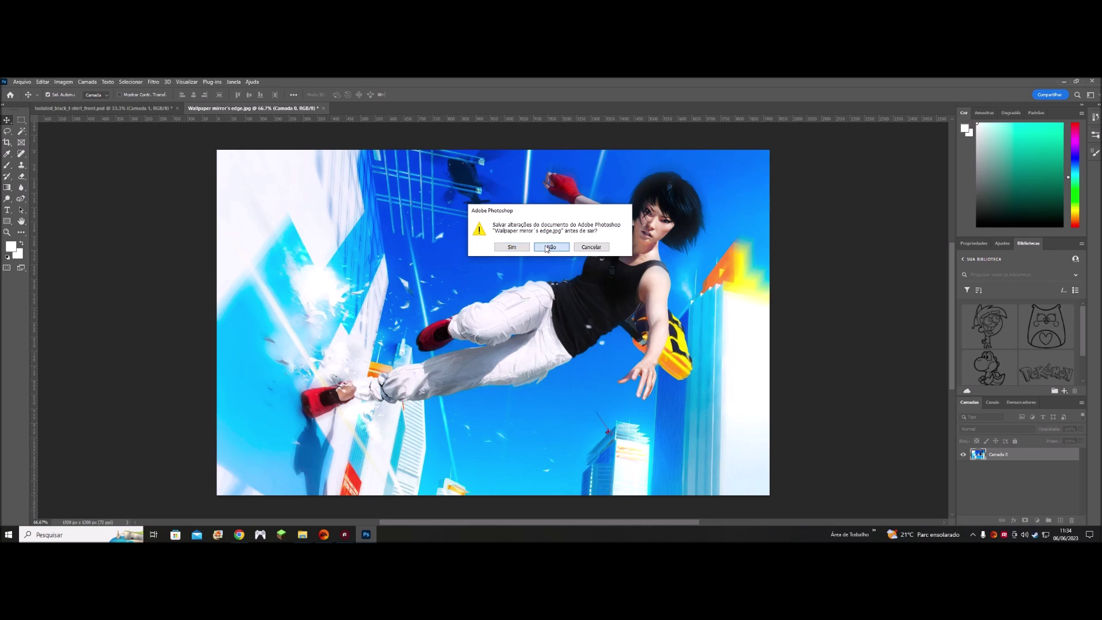
pyautogui.click(552, 247)
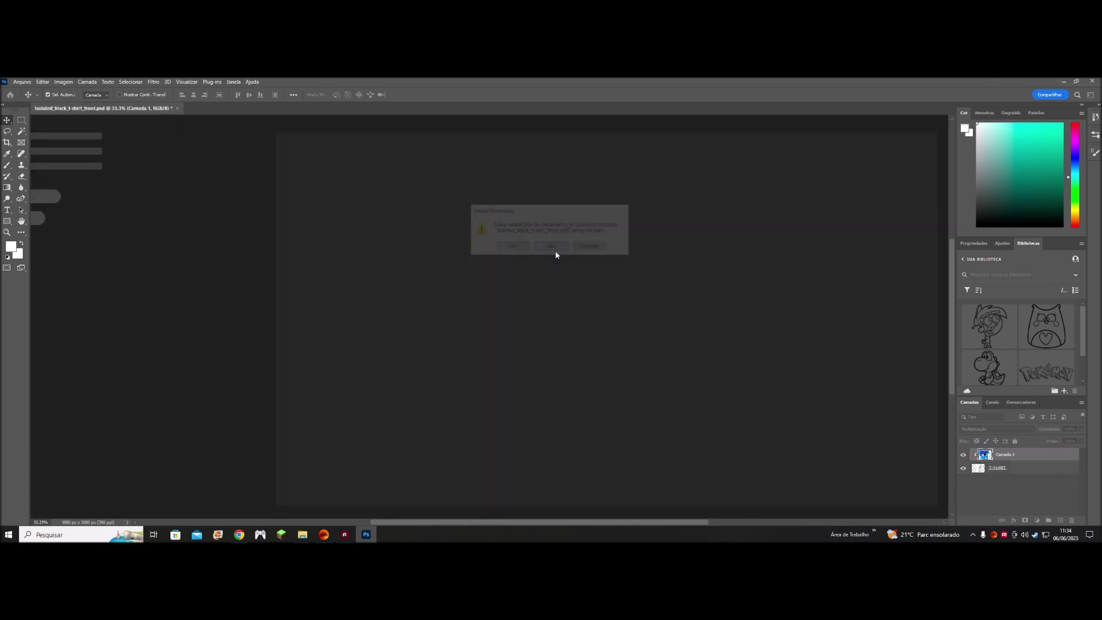
pyautogui.click(1092, 81)
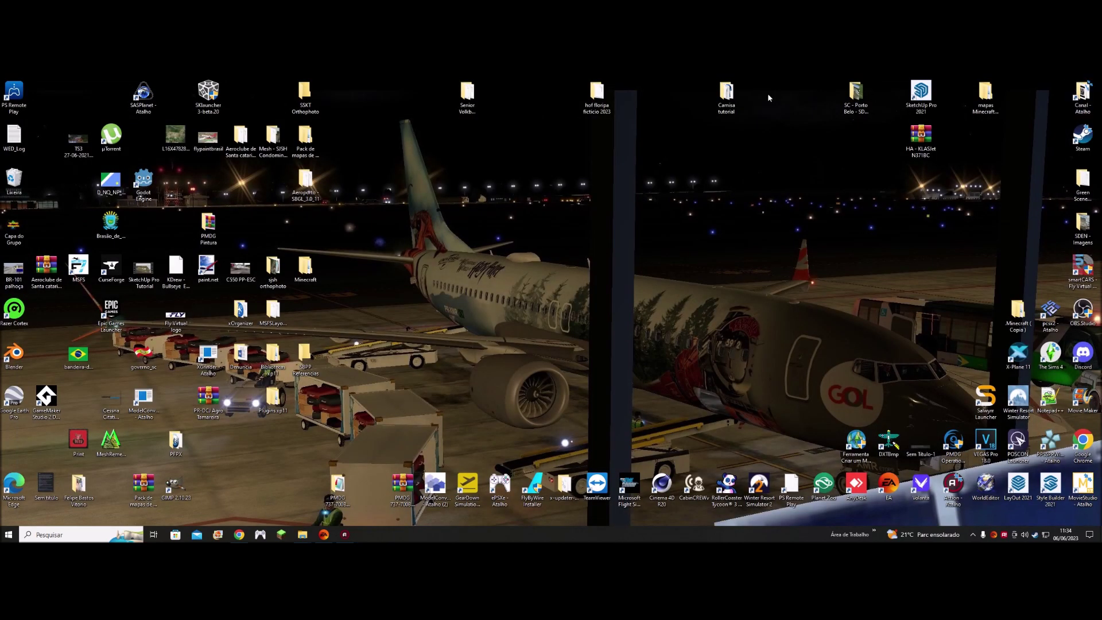
pyautogui.doubleClick(726, 95)
pyautogui.doubleClick(395, 364)
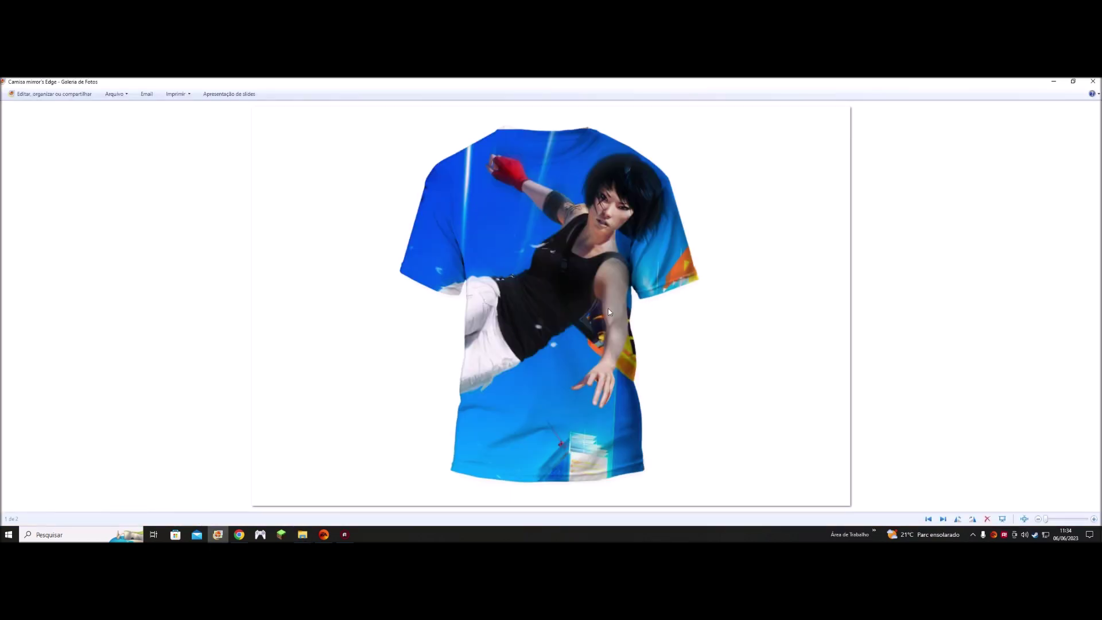
# - Scroll over the exported Camisa mirror's Edge shirt image in Photo Gallery to inspect it
pyautogui.scroll(2, 600, 317)
pyautogui.scroll(-2, 565, 353)
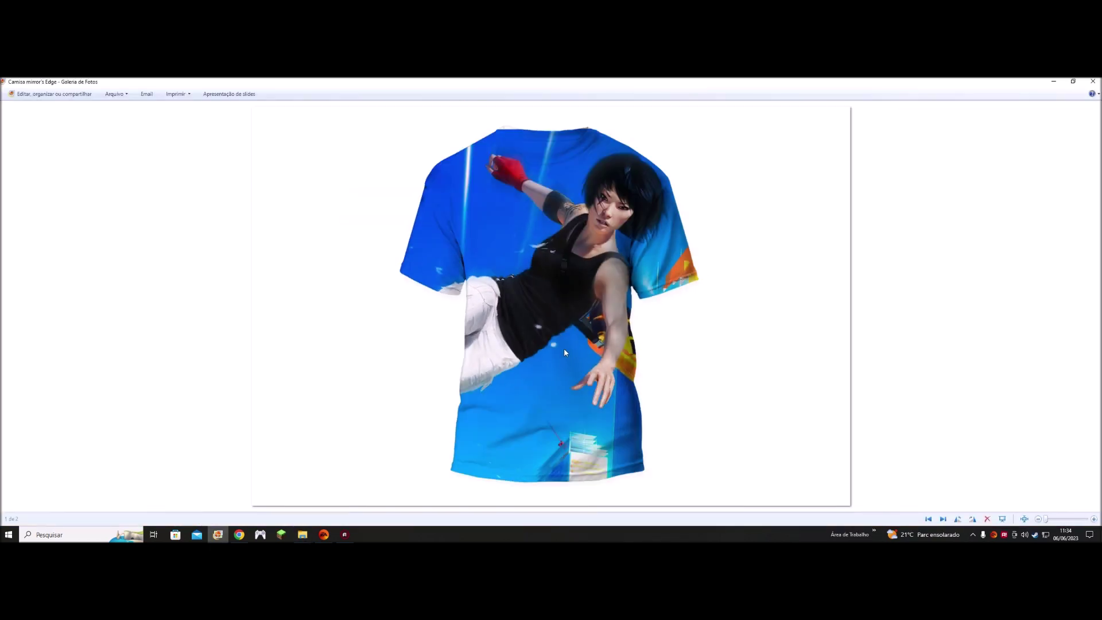